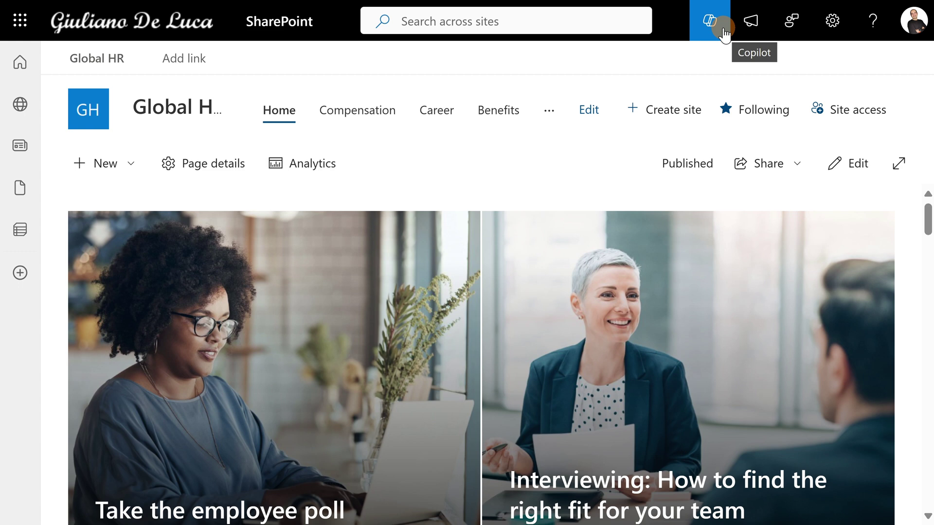
Step: With the Global HR agent selected, send 'Create FAQs based on these resources.' and read the returned FAQs
left_click(723, 32)
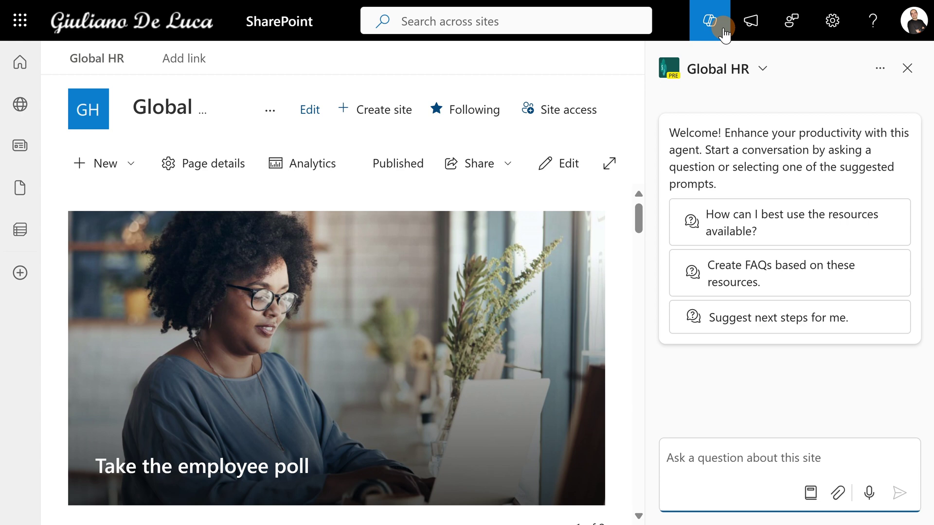
left_click(760, 72)
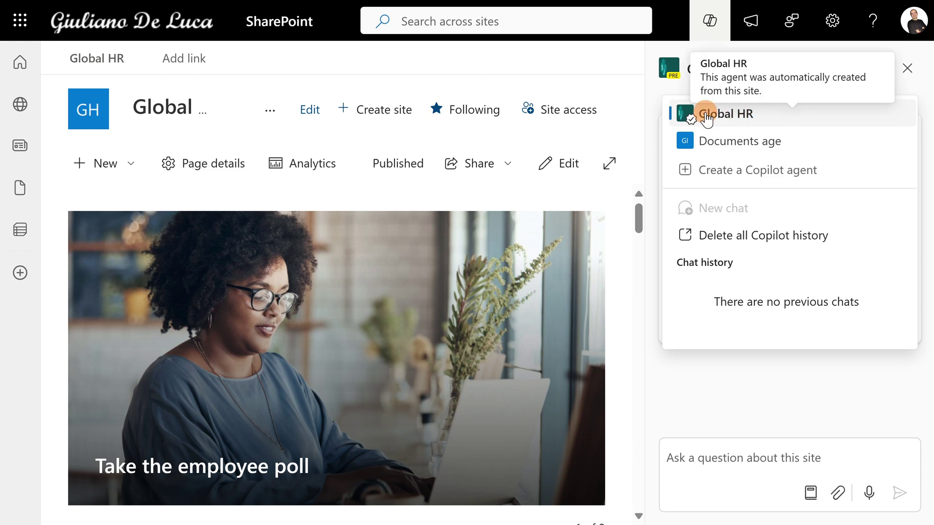
left_click(662, 103)
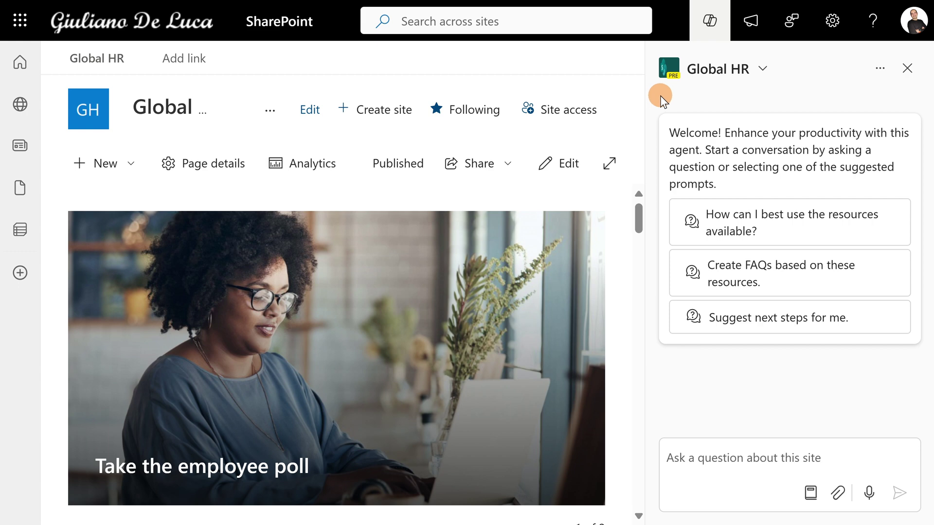
left_click(765, 285)
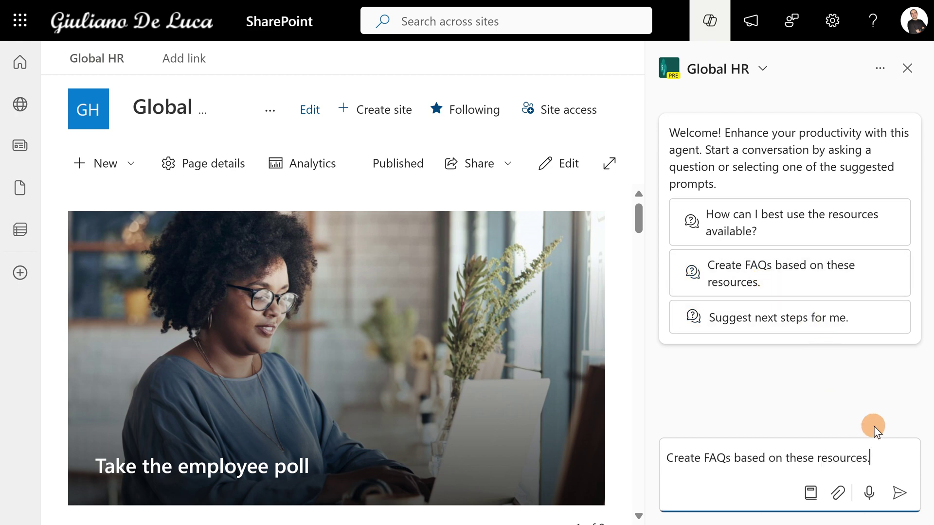
left_click(899, 492)
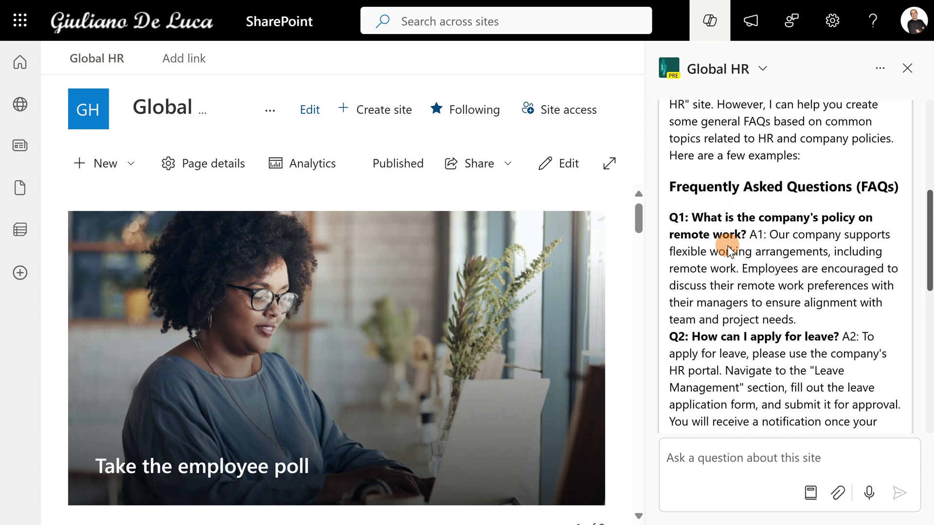
scroll(744, 239, "down", 10)
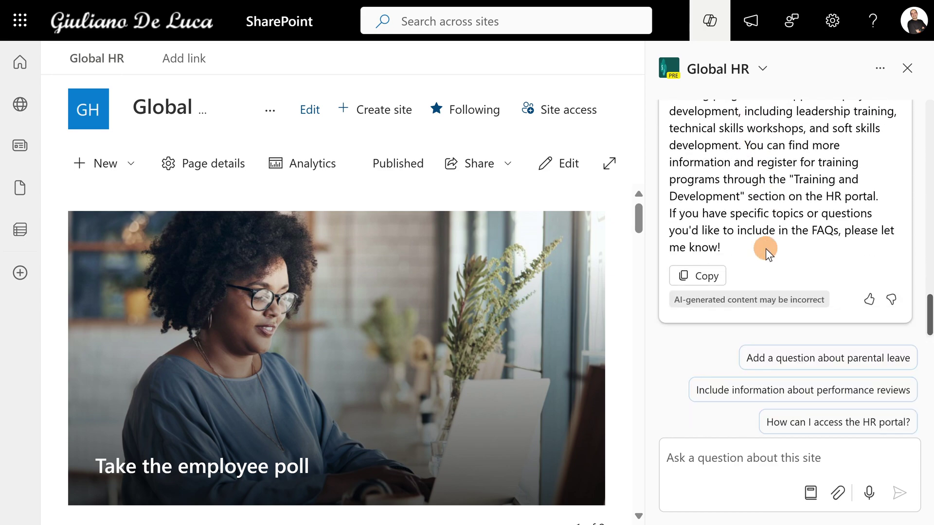
scroll(769, 251, "up", 6)
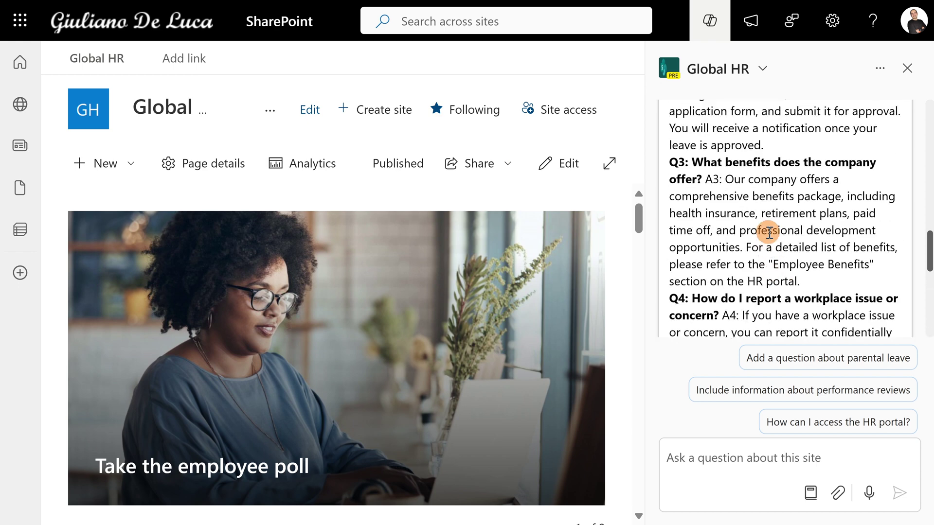
scroll(767, 233, "up", 4)
scroll(720, 197, "up", 2)
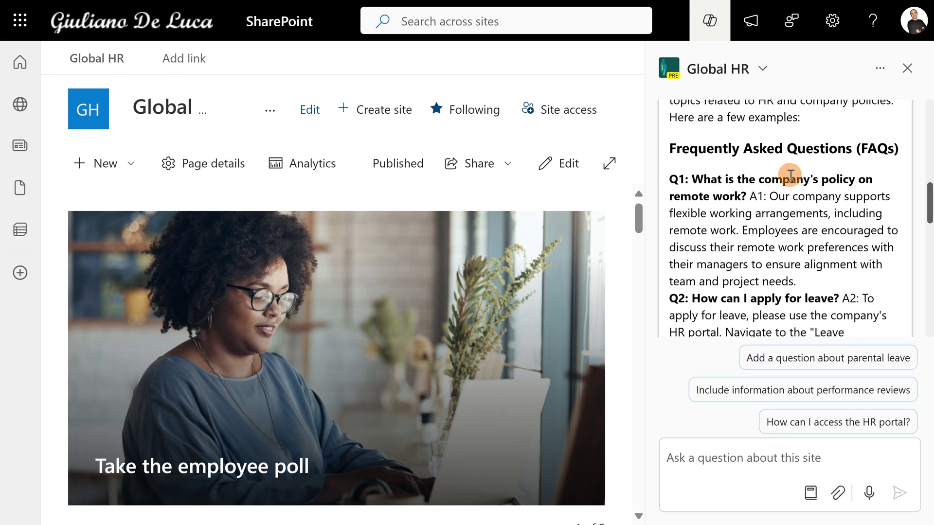
scroll(802, 128, "down", 5)
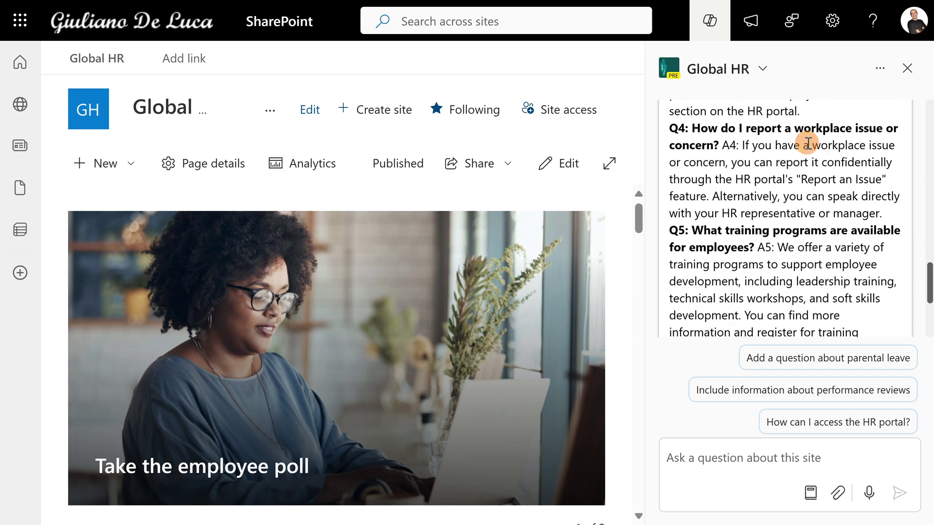
scroll(802, 127, "up", 10)
scroll(847, 135, "up", 1)
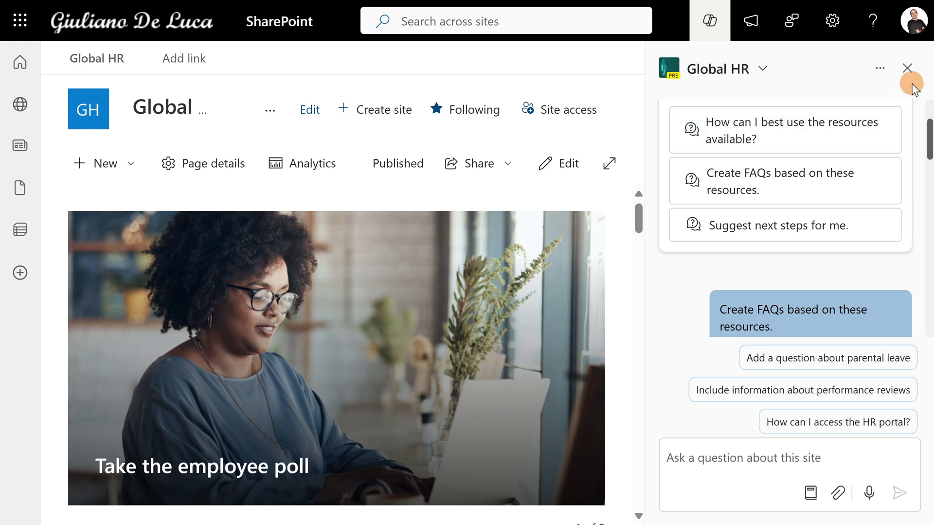
Step: Send the 'Suggest next steps for me.' prompt and read the numbered recommendations
left_click(771, 233)
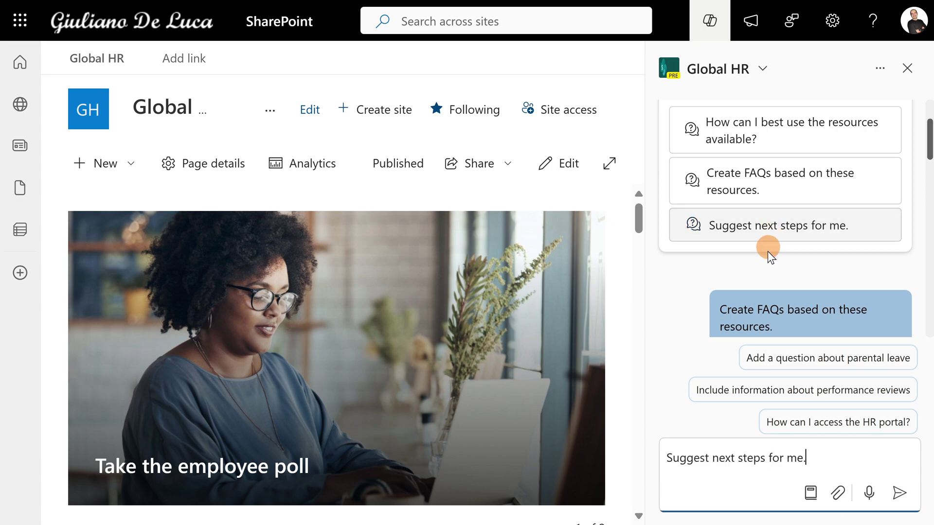
left_click(899, 493)
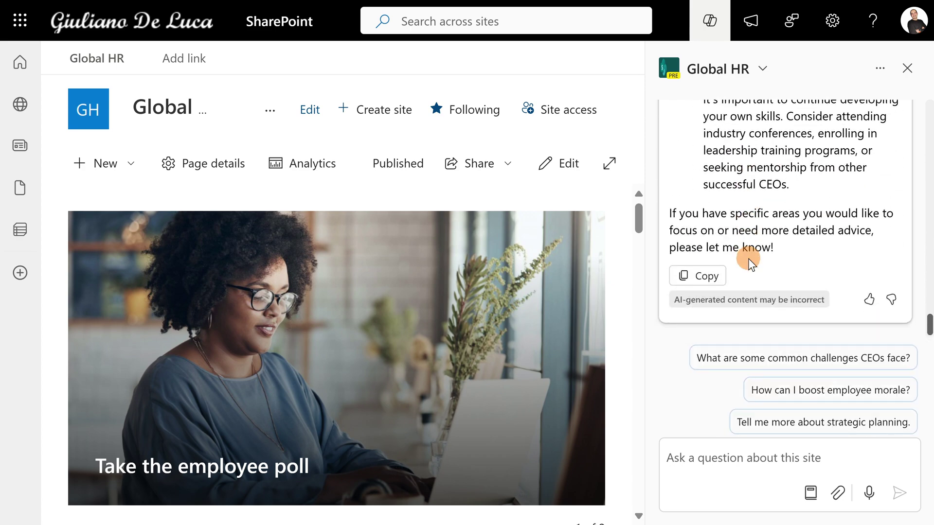
scroll(794, 250, "up", 8)
scroll(790, 253, "down", 4)
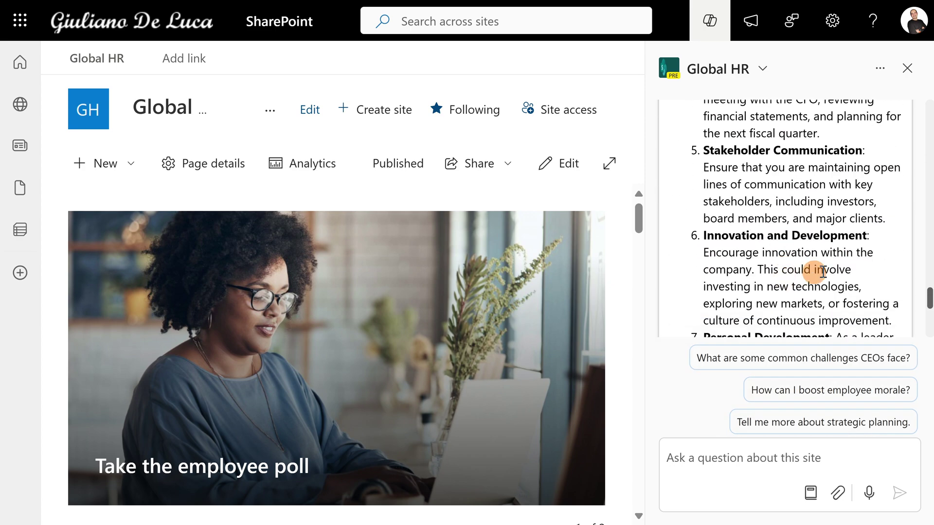
scroll(783, 261, "up", 10)
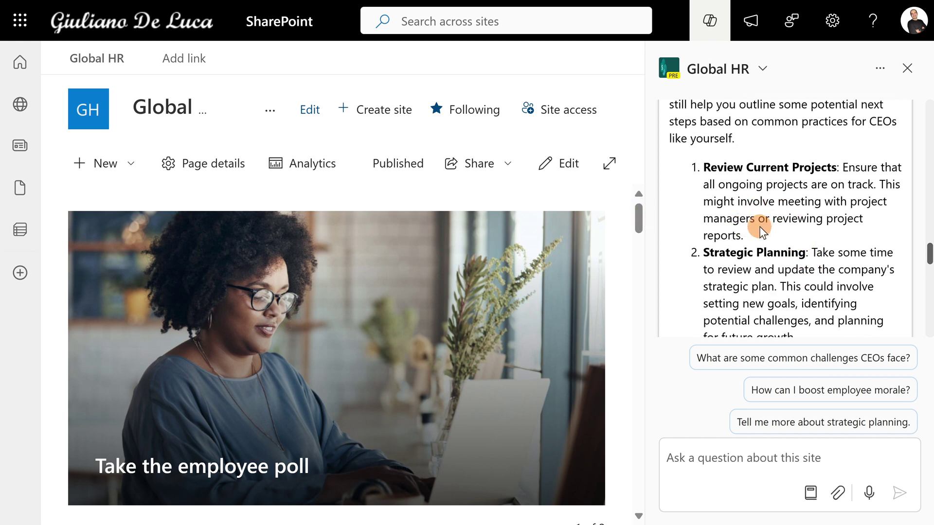
scroll(790, 214, "up", 10)
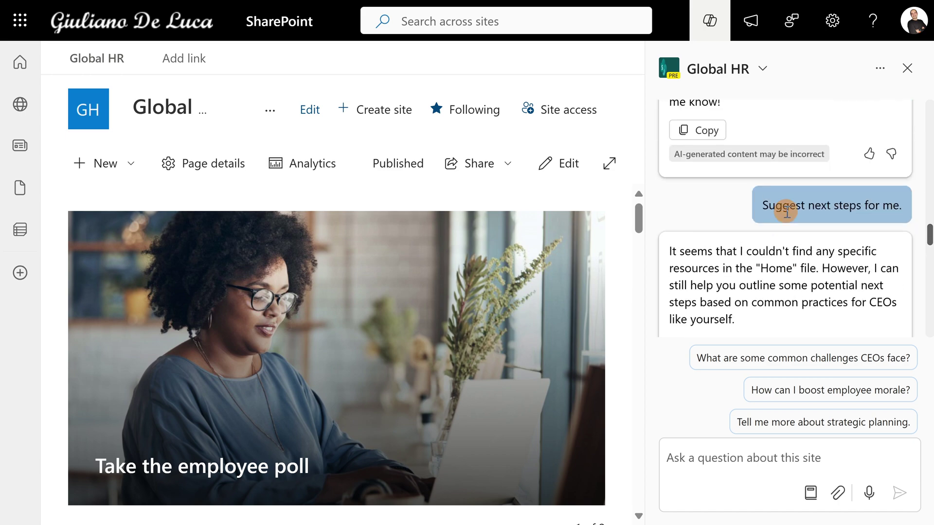
scroll(791, 214, "up", 15)
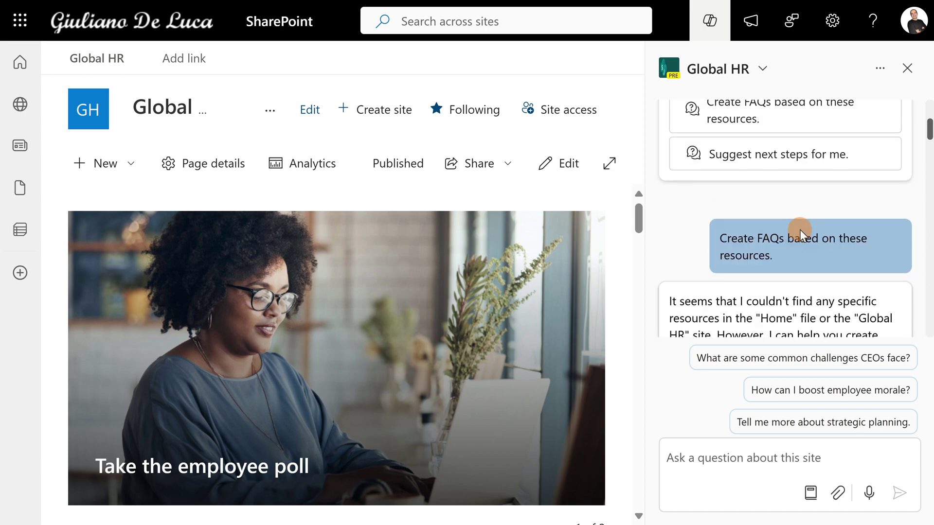
left_click(762, 70)
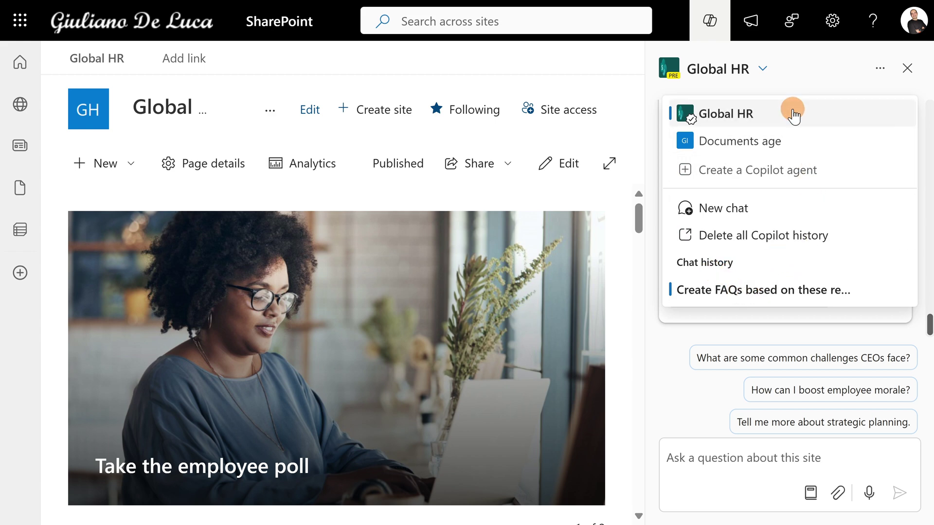
Step: Read the Global HR and Documents agent descriptions under Other copilots, then close the Copilot pane
mouse_move(874, 111)
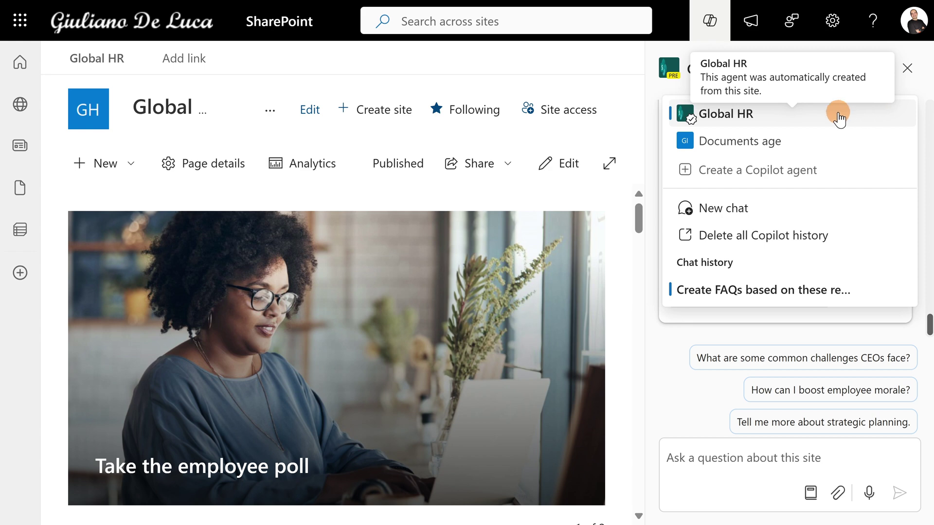
mouse_move(762, 138)
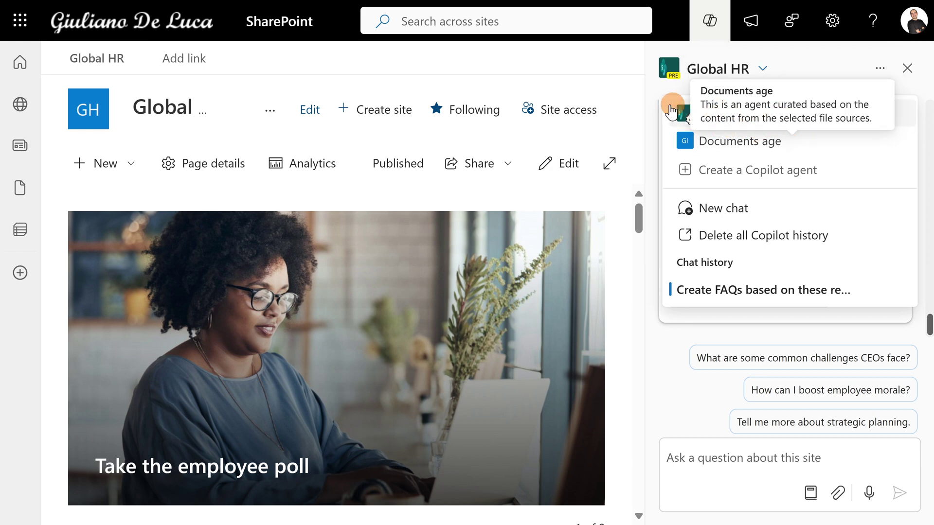
mouse_move(751, 115)
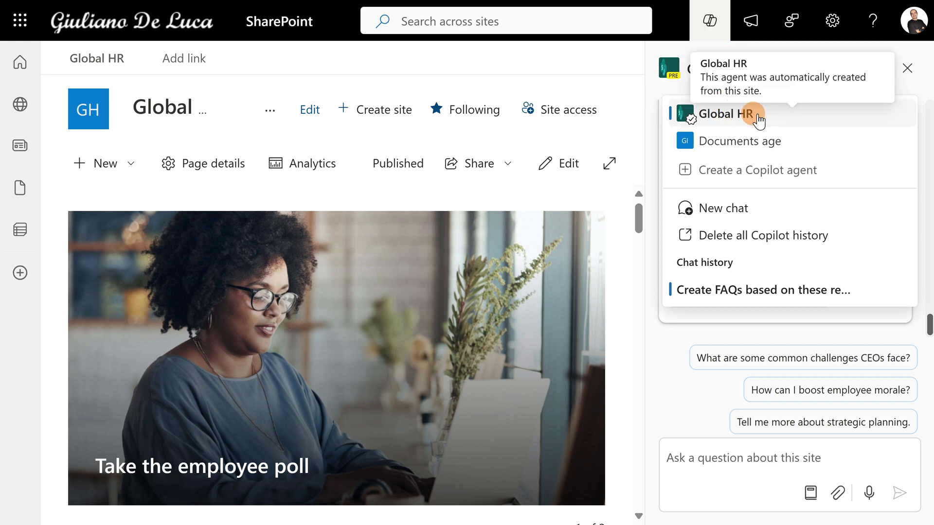
left_click(912, 75)
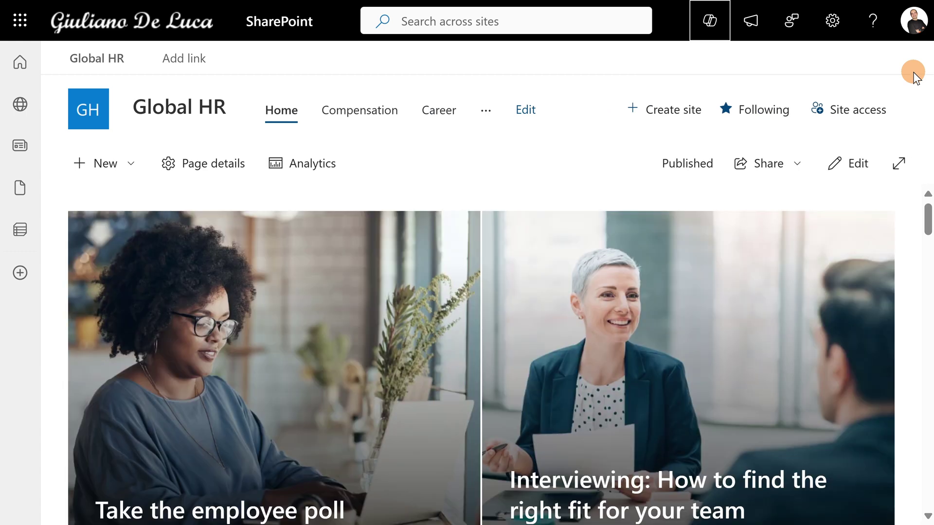
left_click(480, 111)
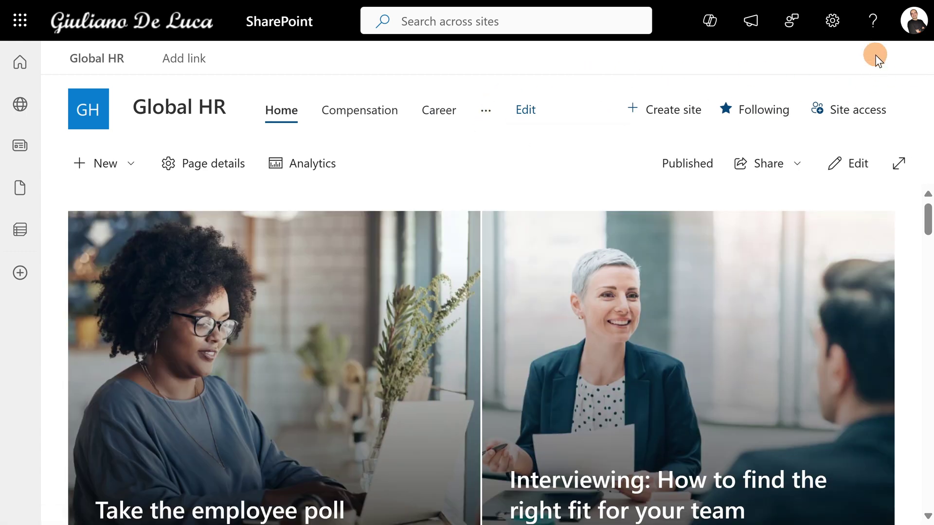
left_click(833, 22)
left_click(716, 187)
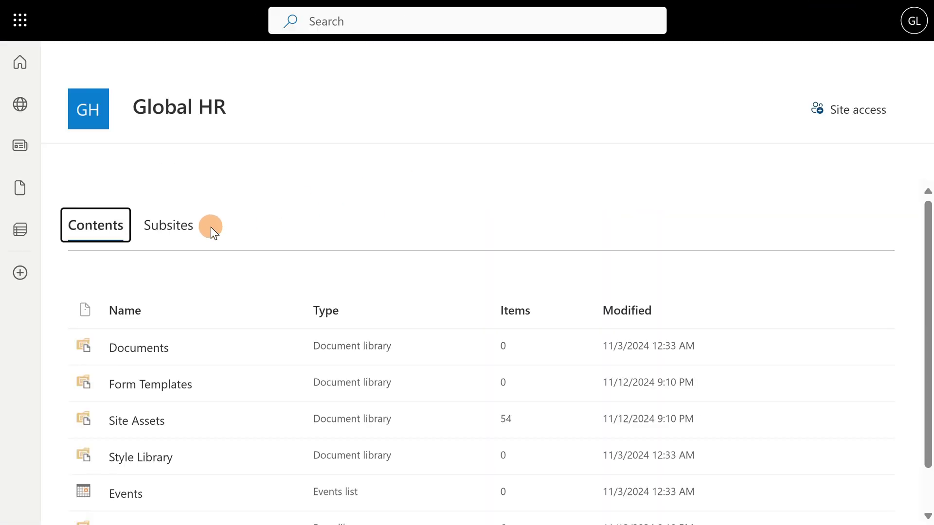
scroll(122, 349, "down", 1)
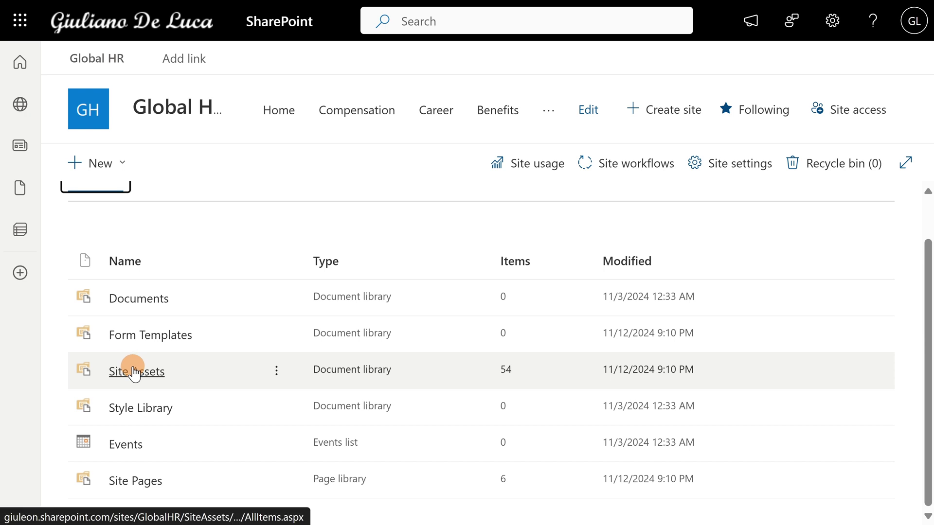
left_click(134, 372)
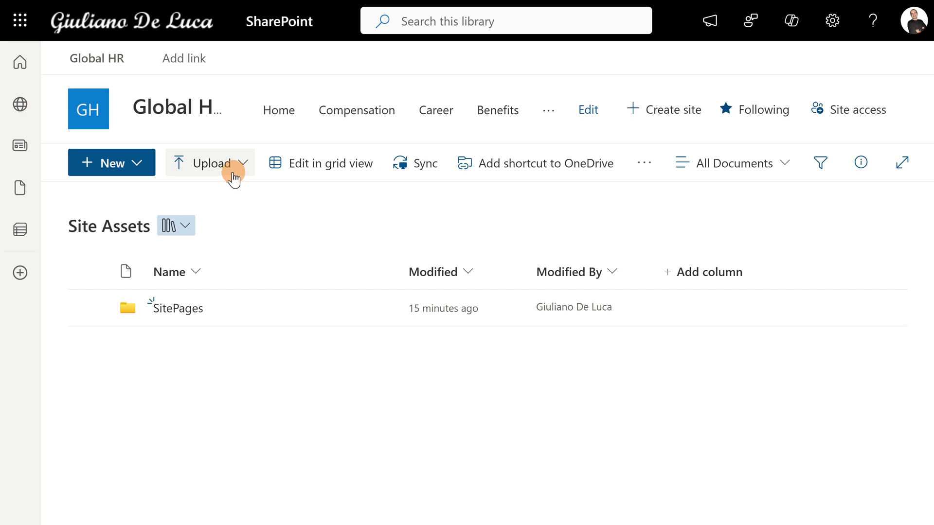
left_click(105, 111)
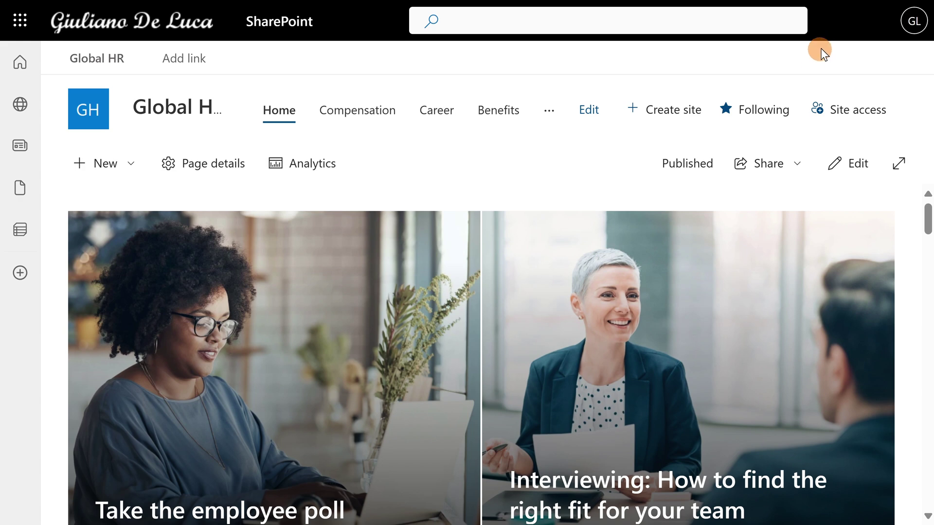
Step: Reopen the Copilot pane, check its more-options menu, and close it again
left_click(696, 27)
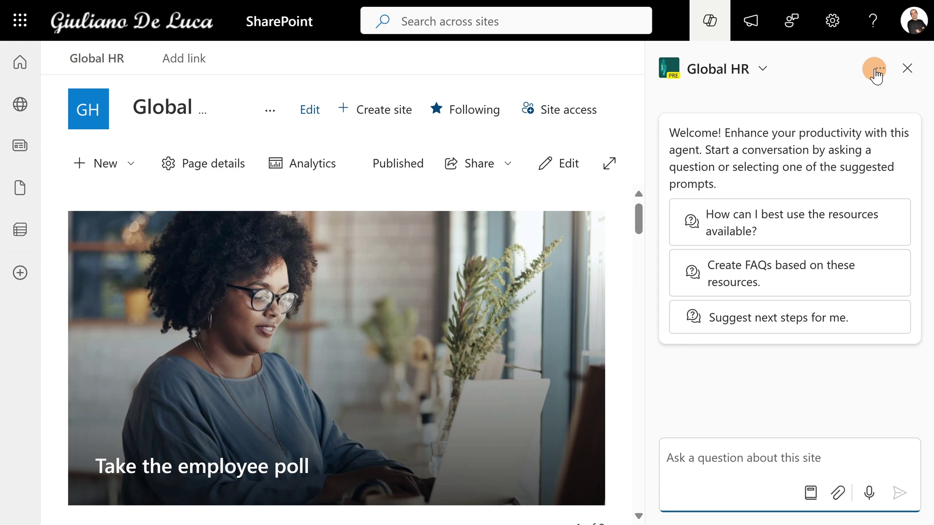
left_click(876, 73)
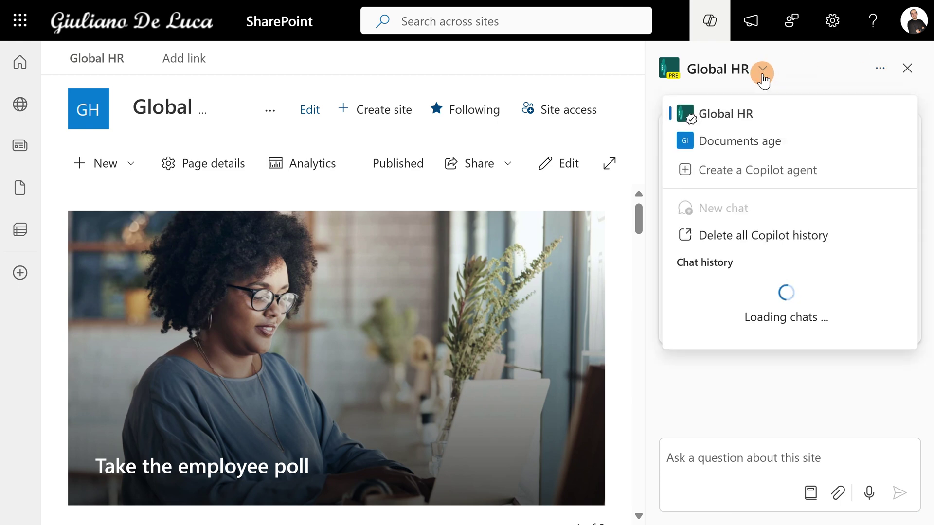
left_click(917, 71)
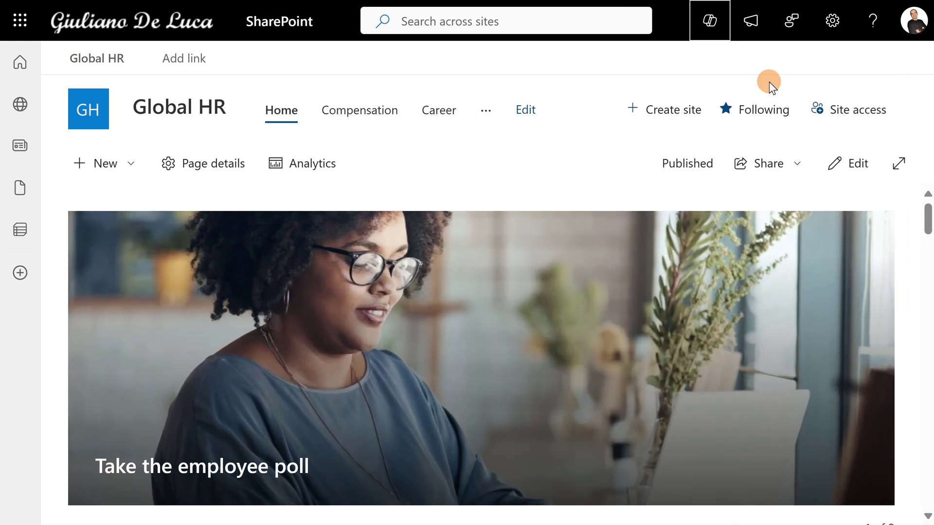
Step: Open the Documents library from Site contents and reveal its extra toolbar actions
left_click(840, 36)
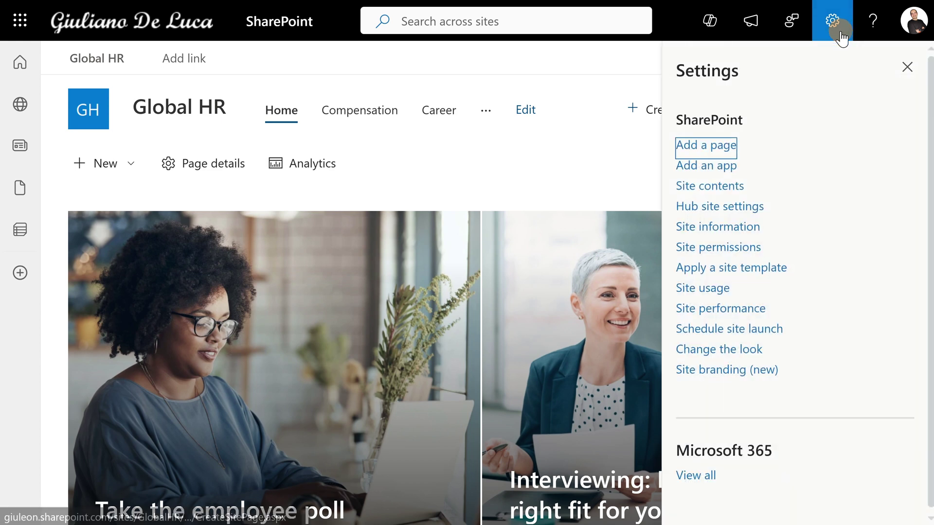
left_click(715, 187)
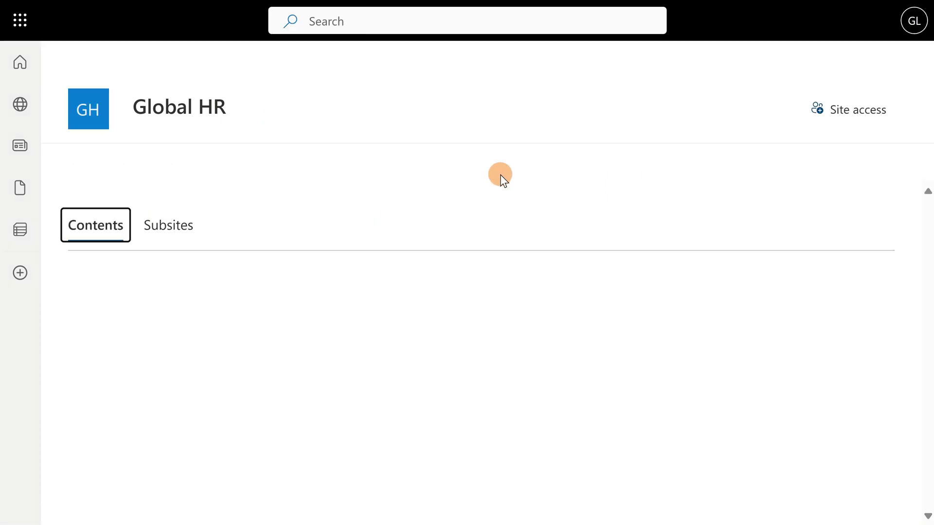
scroll(253, 234, "down", 1)
left_click(131, 297)
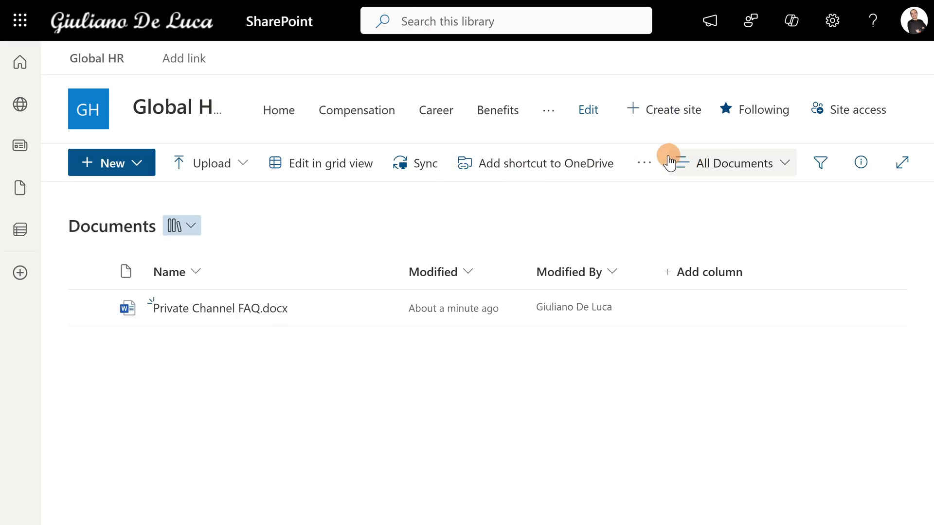
left_click(651, 164)
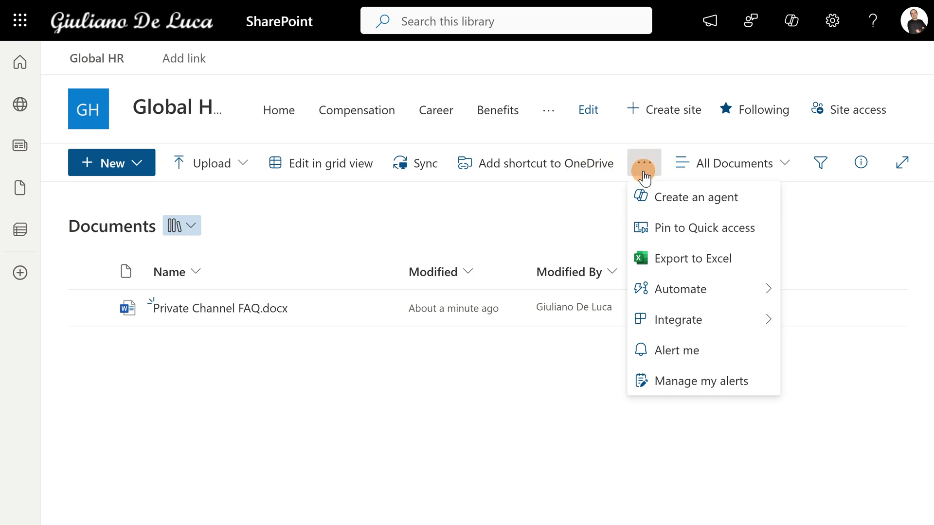
Step: Create an agent from the Documents library and open the new Documents agent
left_click(680, 199)
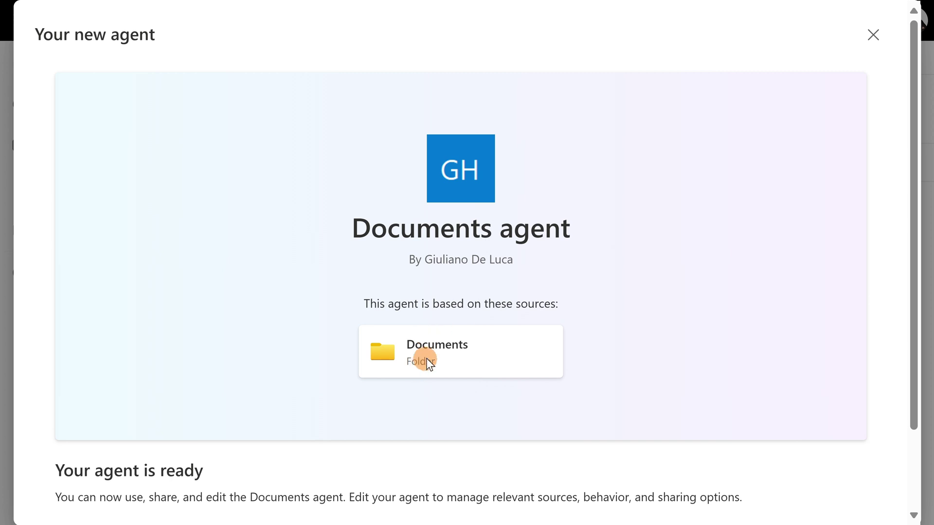
scroll(508, 334, "down", 2)
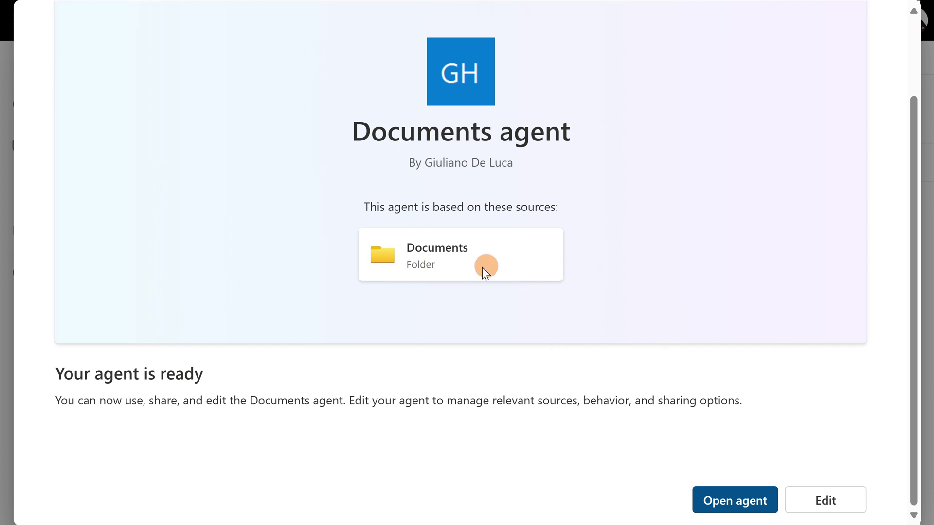
left_click(731, 506)
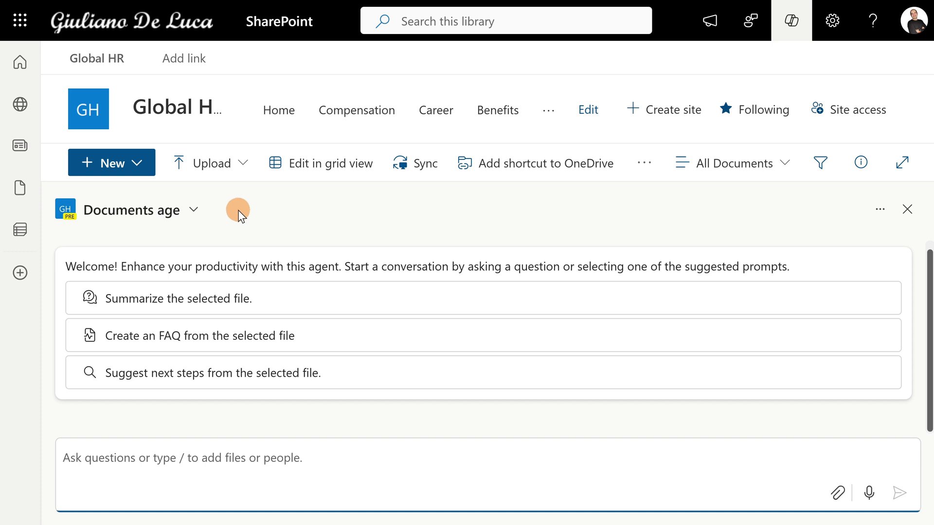
Step: Show the Documents agent's More menu with Share, Edit and About options
mouse_move(171, 212)
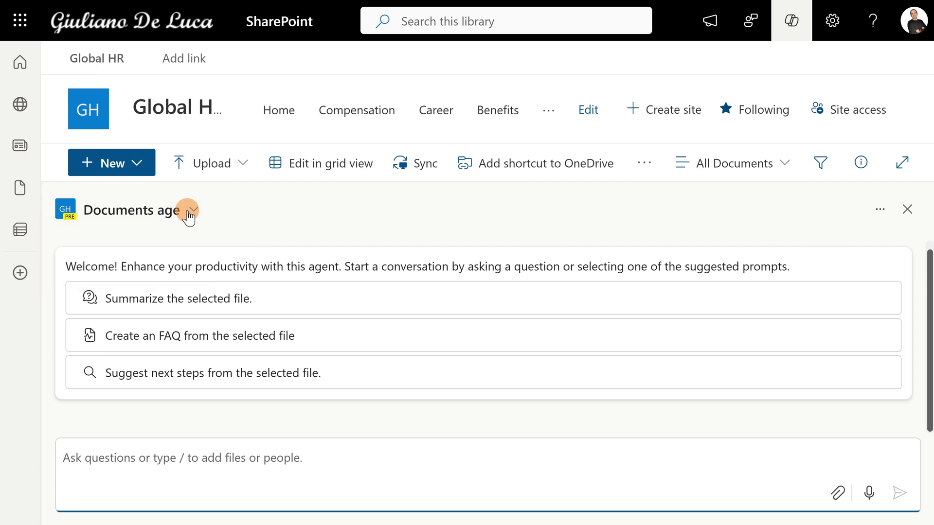
mouse_move(112, 200)
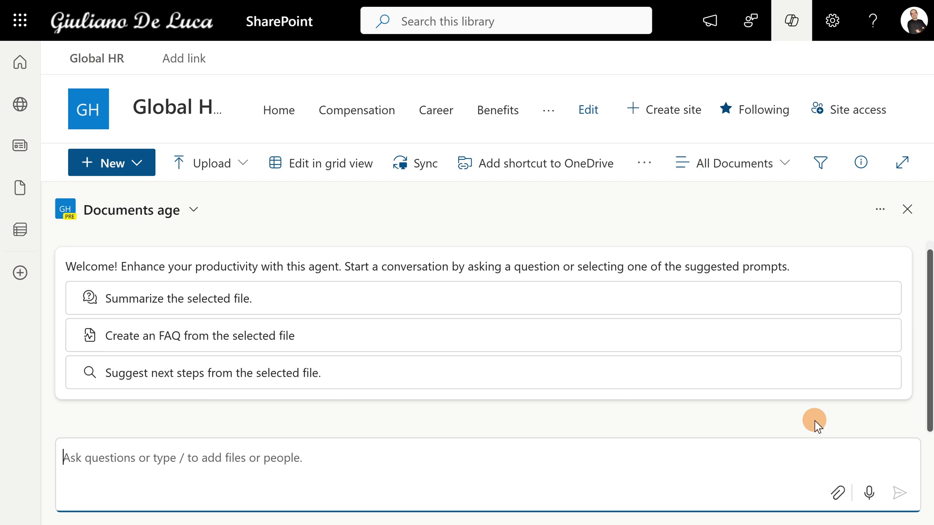
left_click(879, 210)
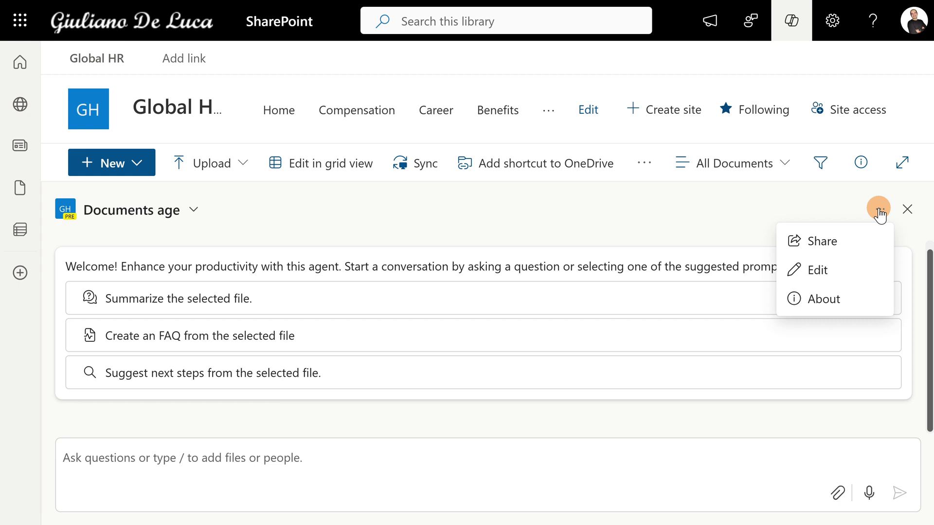
Step: Edit the Documents agent and replace 'Documents' in its name so it reads 'FAQ agent'
left_click(800, 270)
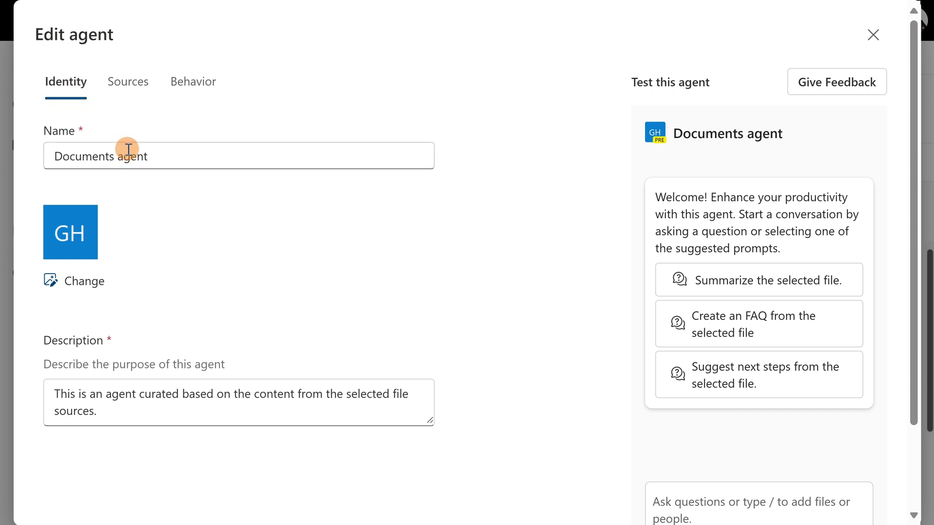
left_click(173, 153)
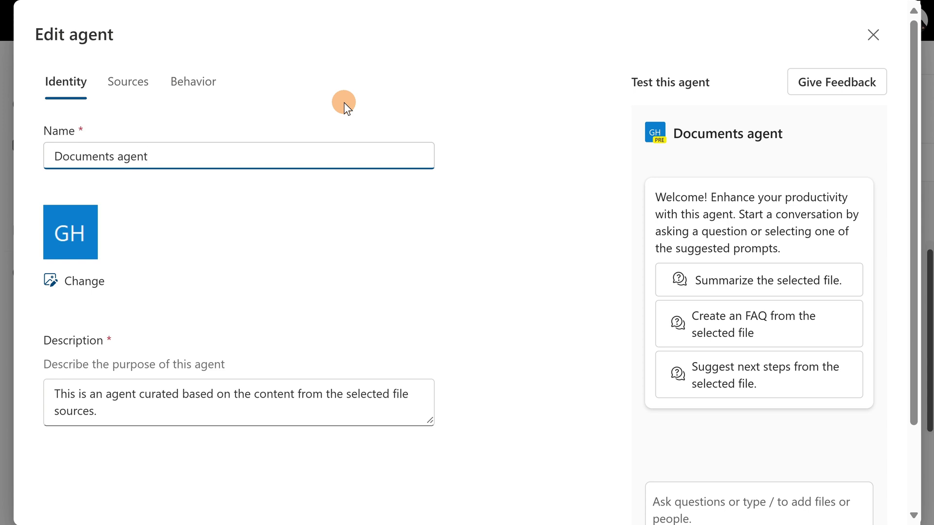
key("ctrl+shift+Left")
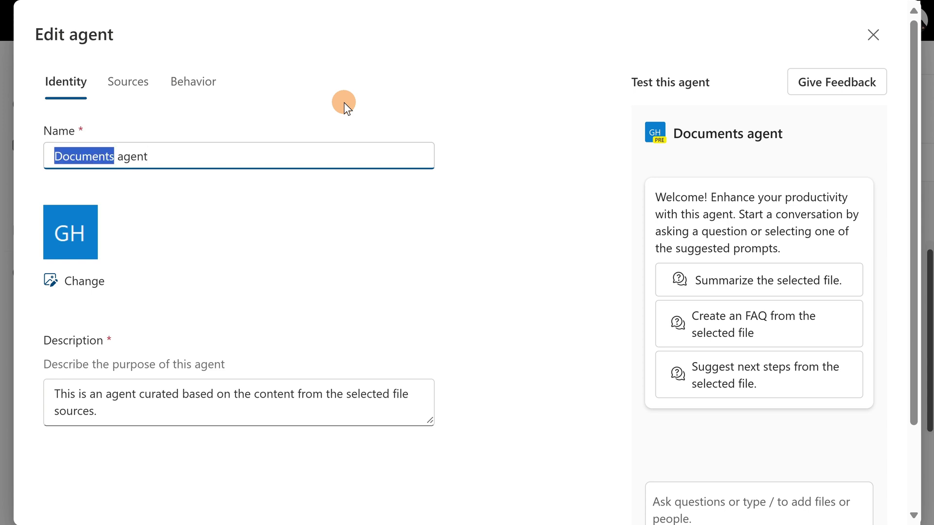
type("FAQ")
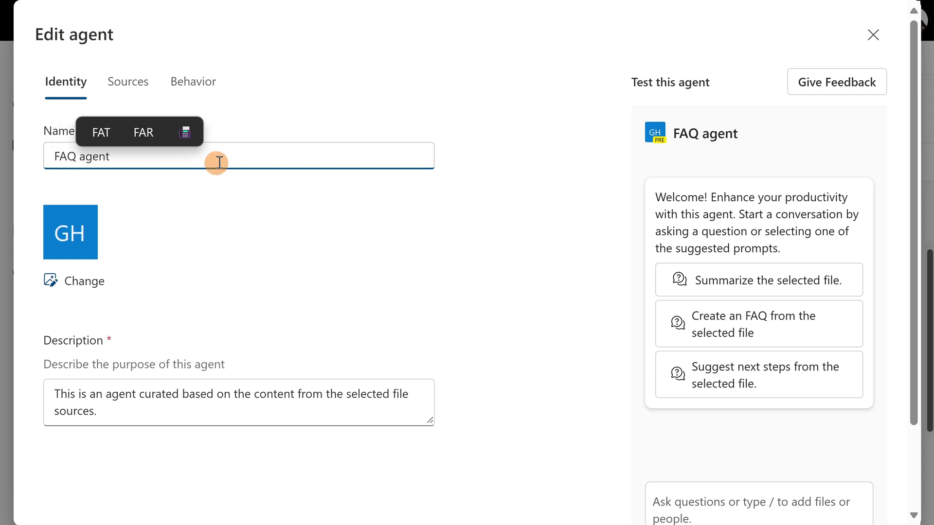
left_click(229, 250)
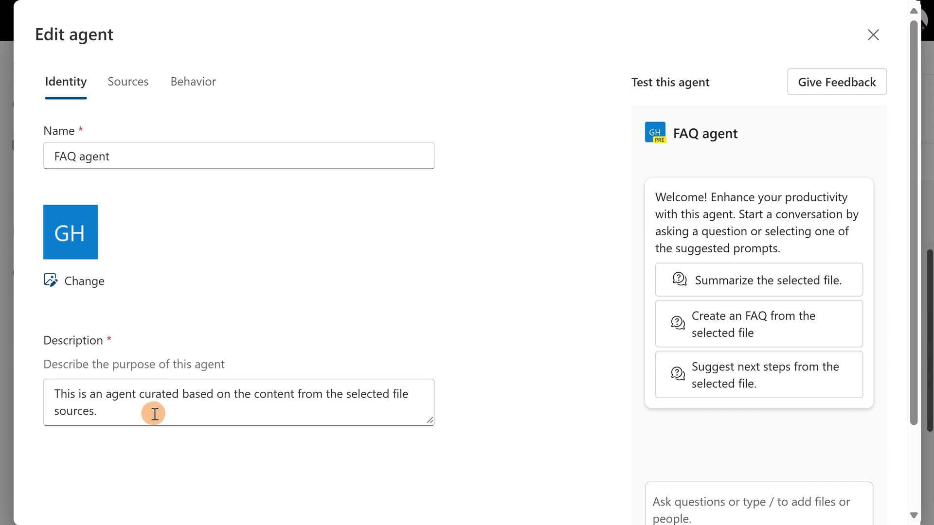
scroll(651, 237, "down", 2)
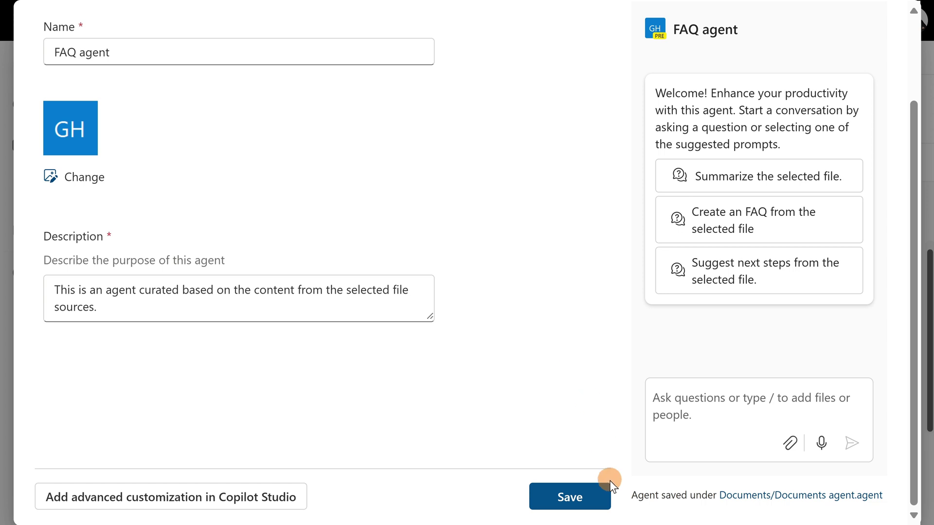
scroll(620, 341, "up", 2)
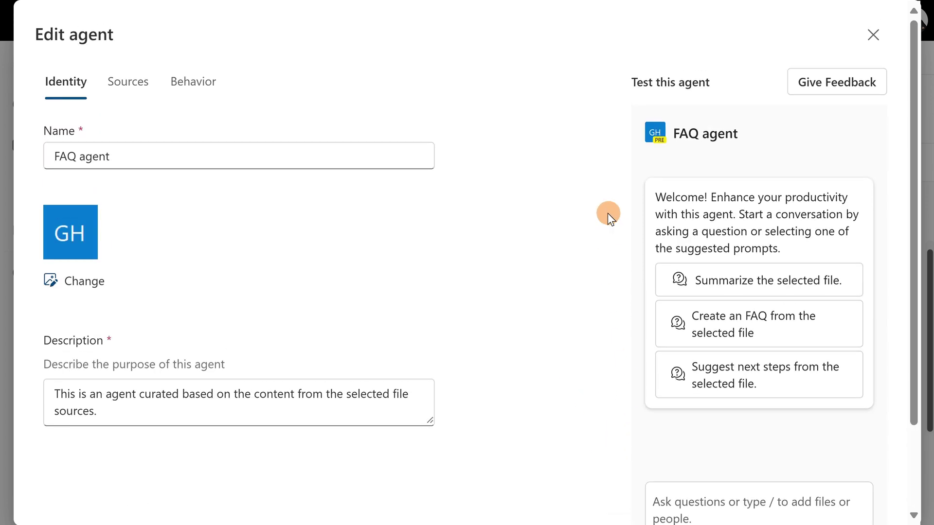
Step: Open the Sources tab listing the Global HR site and inspect the source-type choices unchanged
left_click(133, 93)
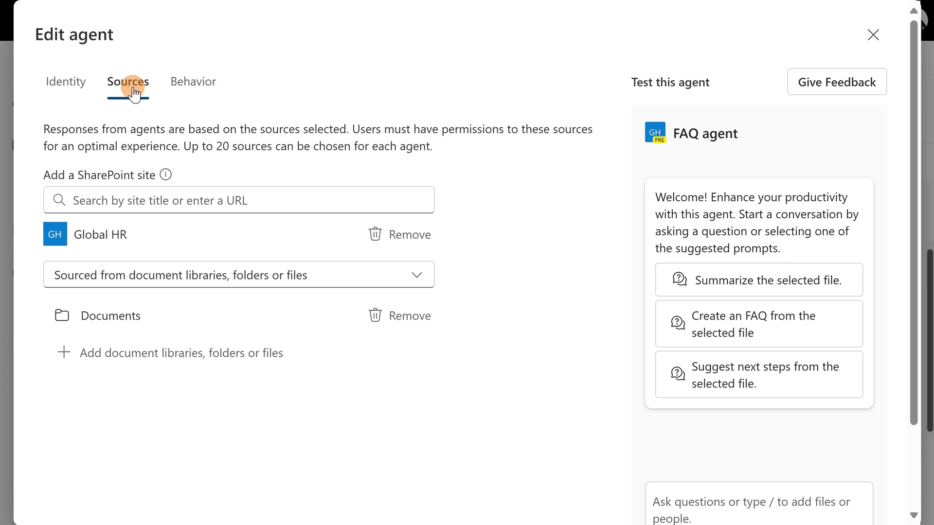
left_click(182, 201)
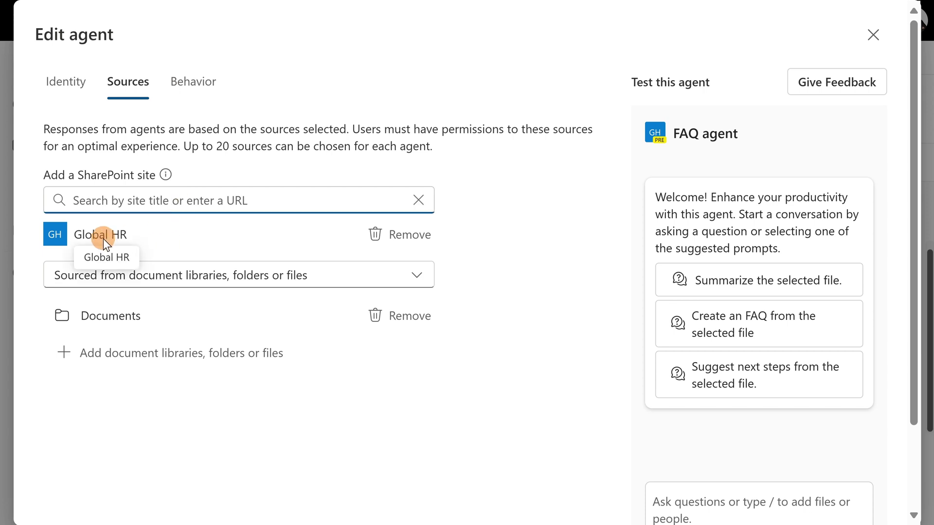
left_click(281, 277)
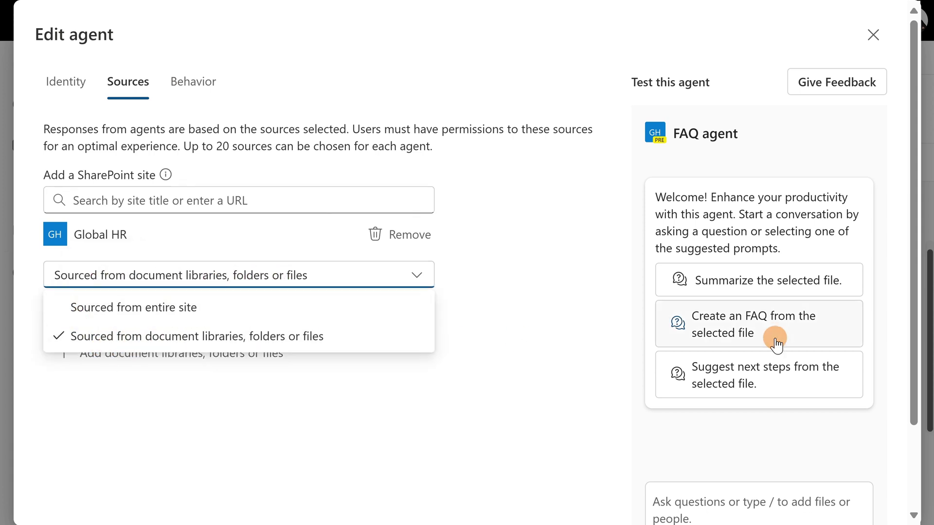
left_click(567, 330)
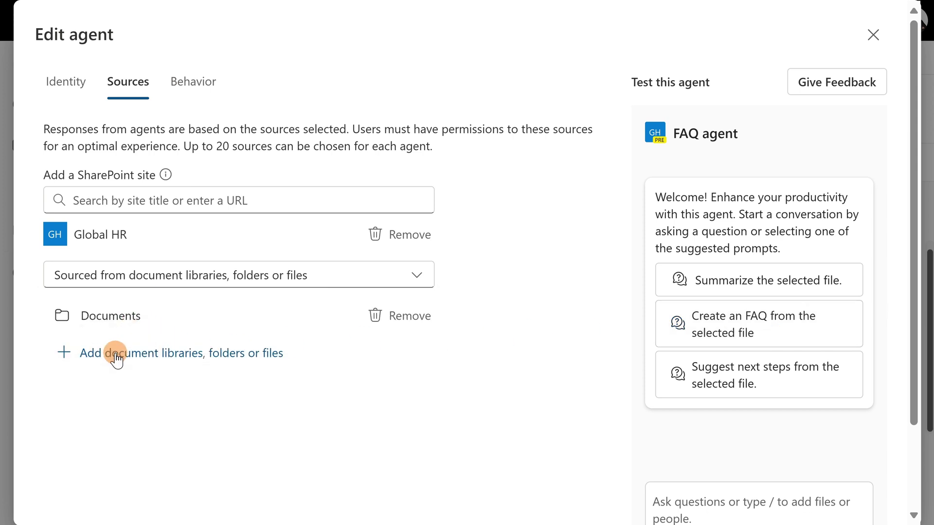
Step: Browse the Global HR document libraries in the file picker, then cancel without adding any
left_click(156, 200)
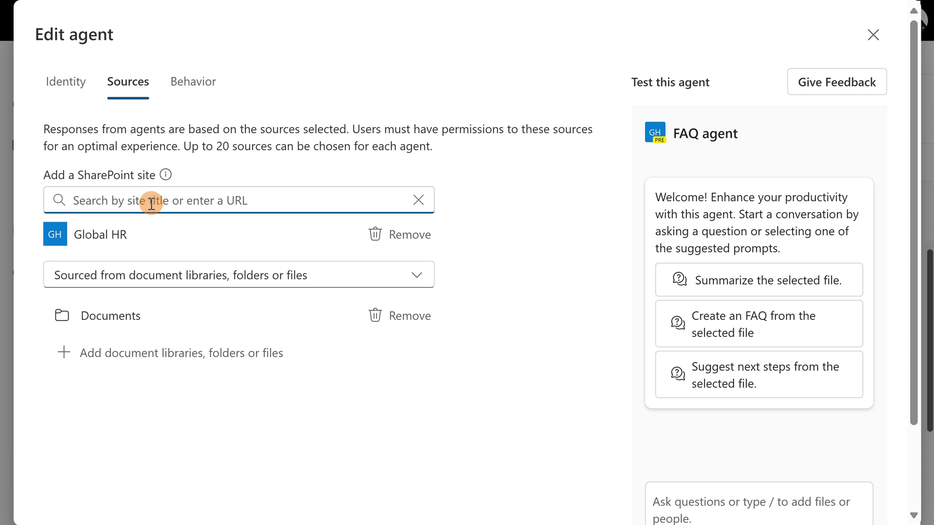
left_click(179, 293)
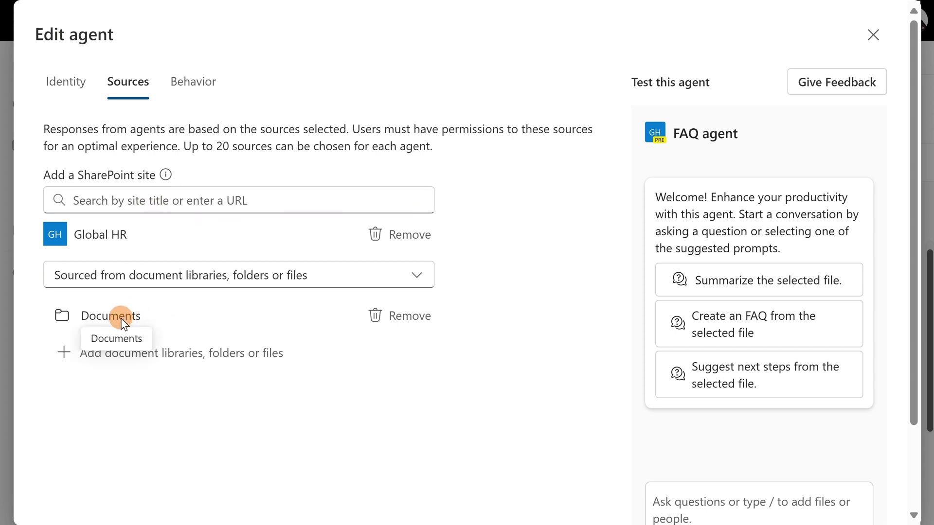
left_click(87, 354)
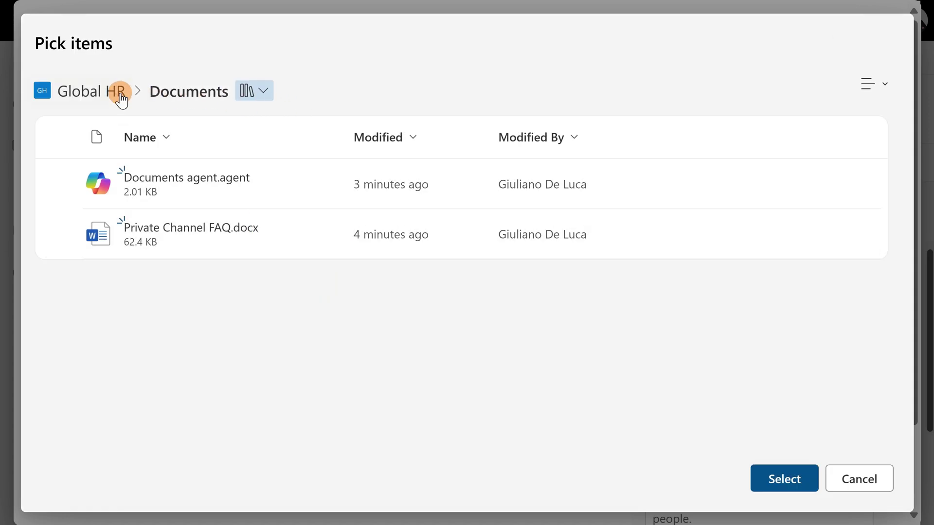
left_click(250, 93)
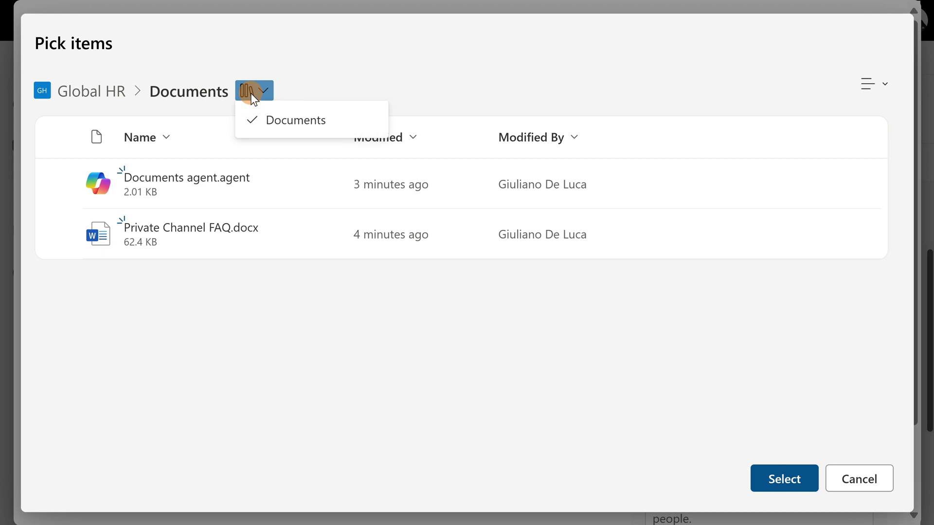
left_click(121, 92)
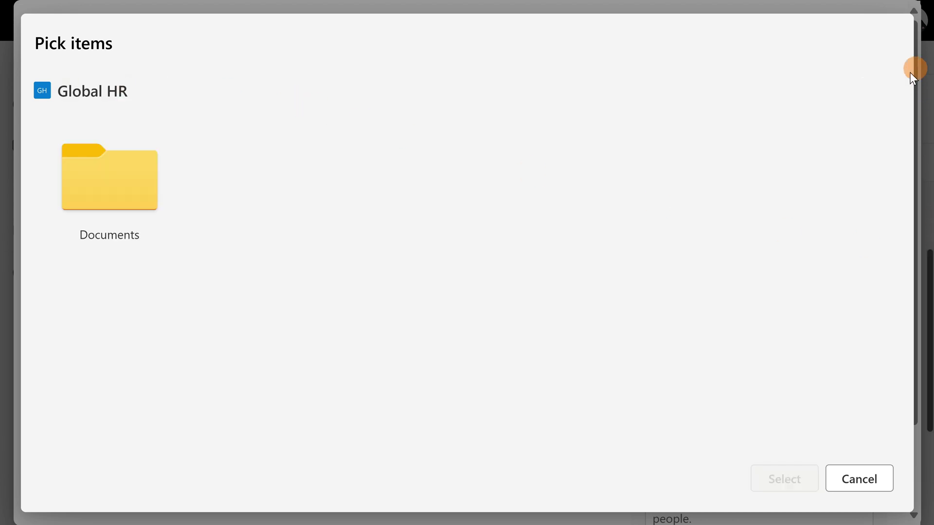
left_click(868, 482)
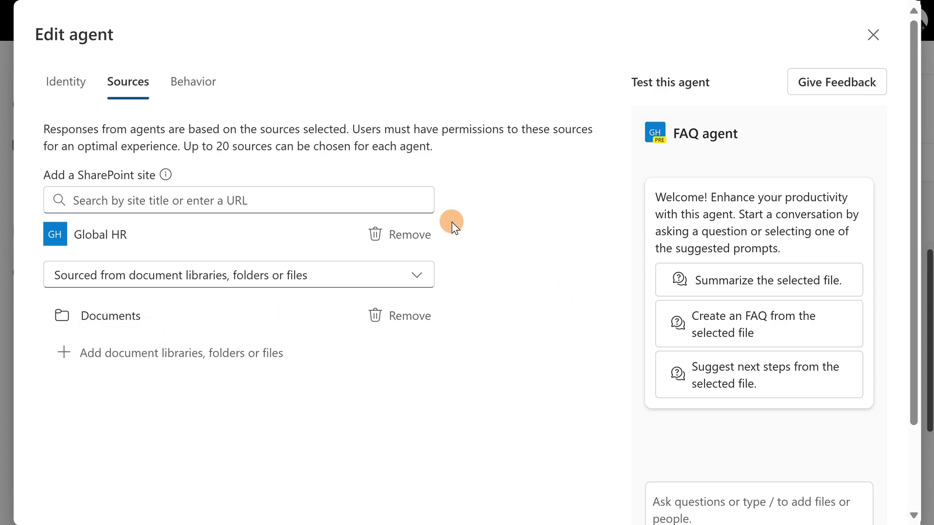
scroll(451, 222, "down", 2)
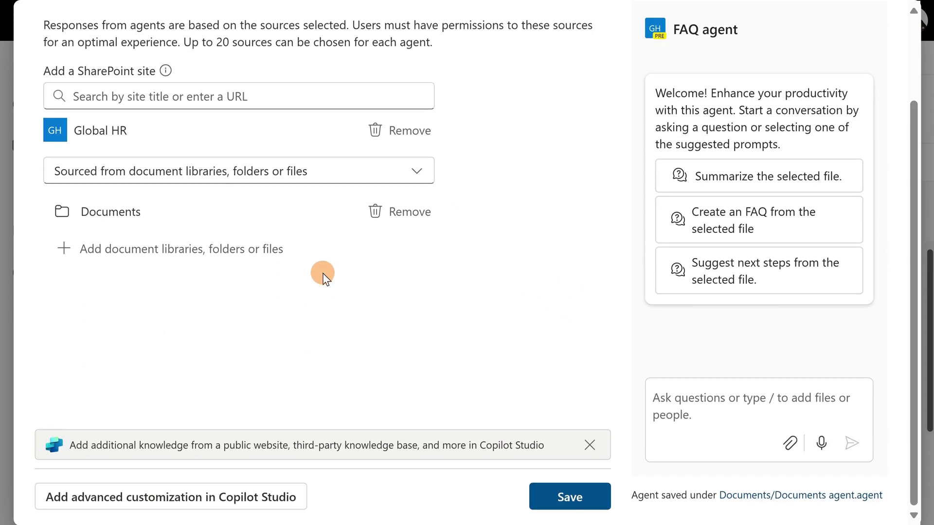
Step: Replace the first starter prompt with 'Provide useful info to get started on this site' and save the agent
scroll(322, 273, "up", 2)
left_click(208, 84)
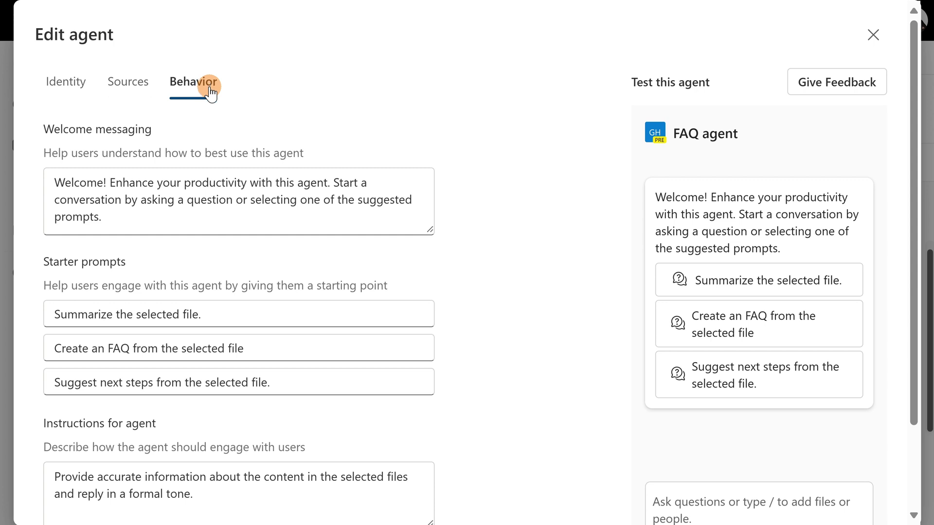
left_click(111, 185)
scroll(110, 184, "down", 2)
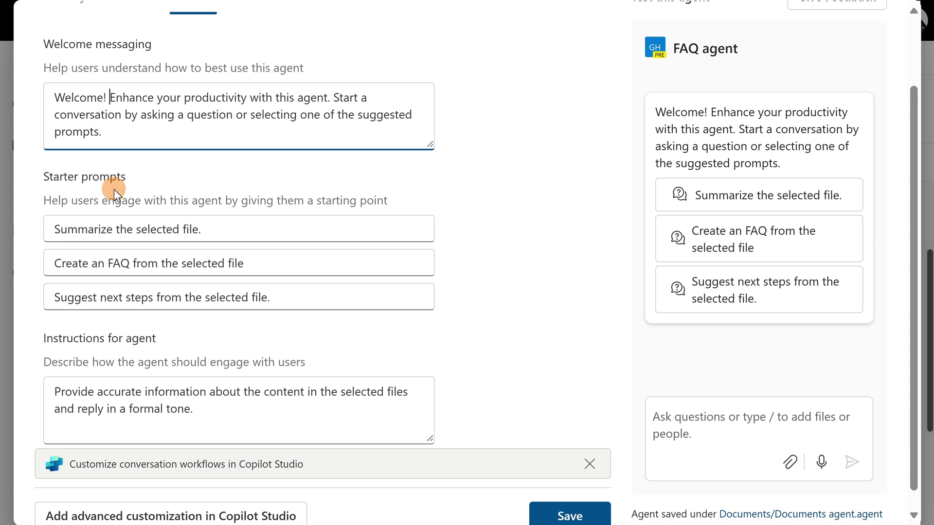
left_click(220, 226)
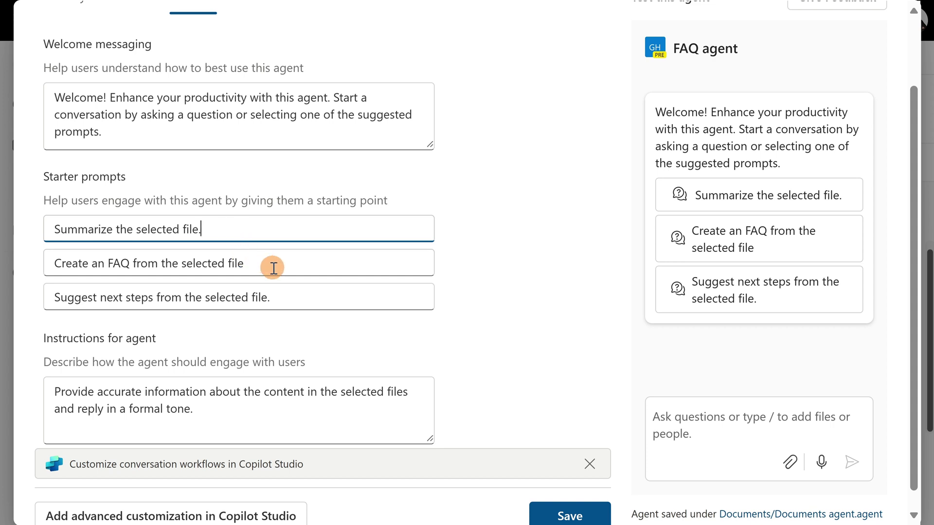
left_click(298, 299)
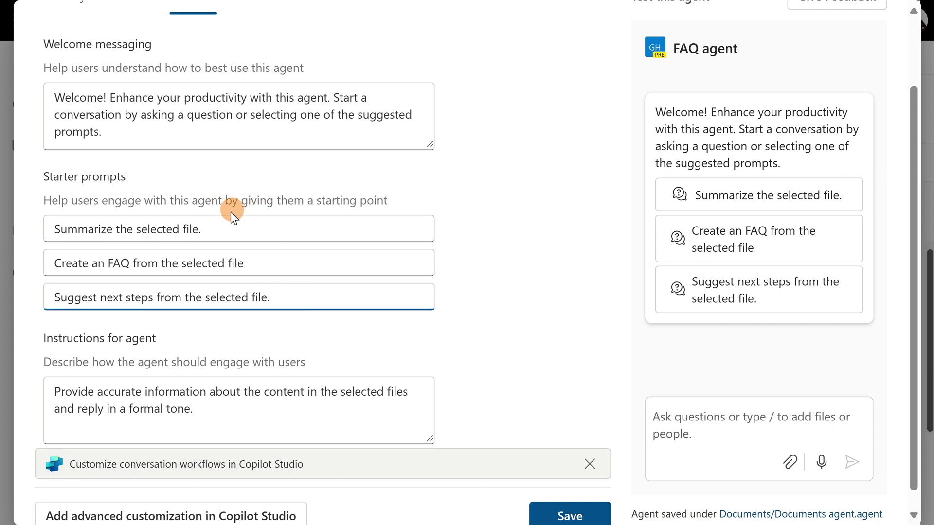
left_click_drag(221, 229, 75, 229)
type("Provide useful info to get started on this site")
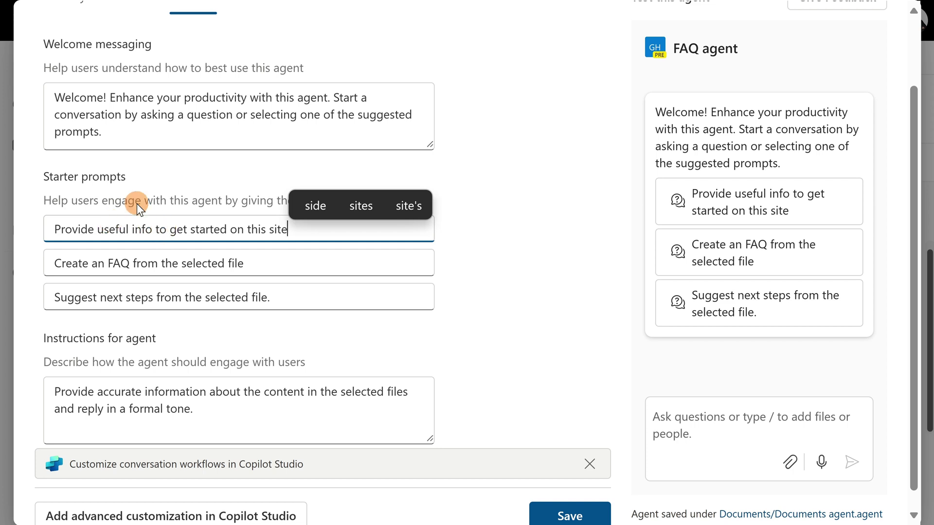
left_click(549, 349)
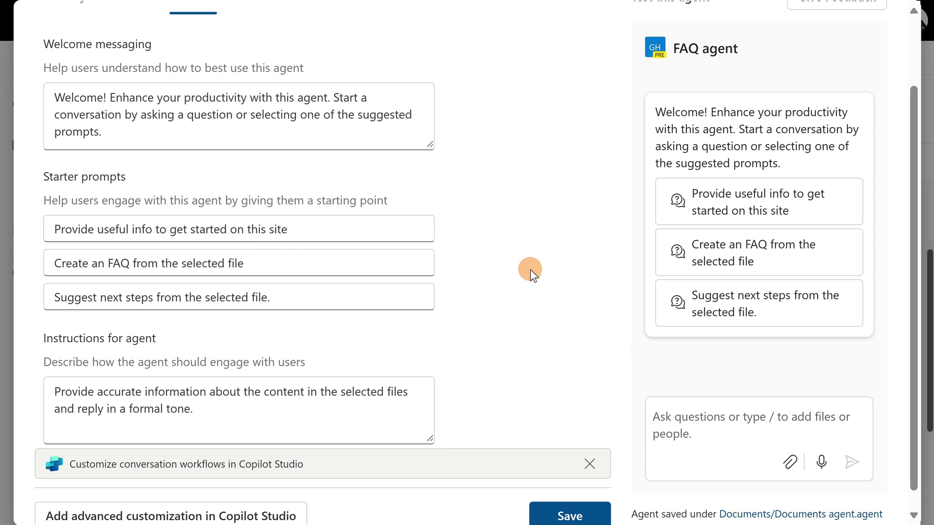
scroll(530, 270, "down", 1)
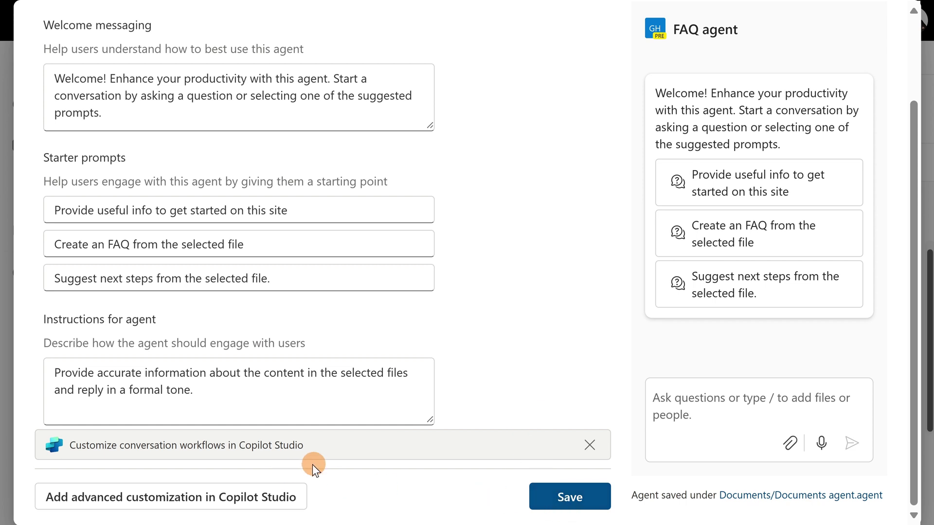
left_click(533, 497)
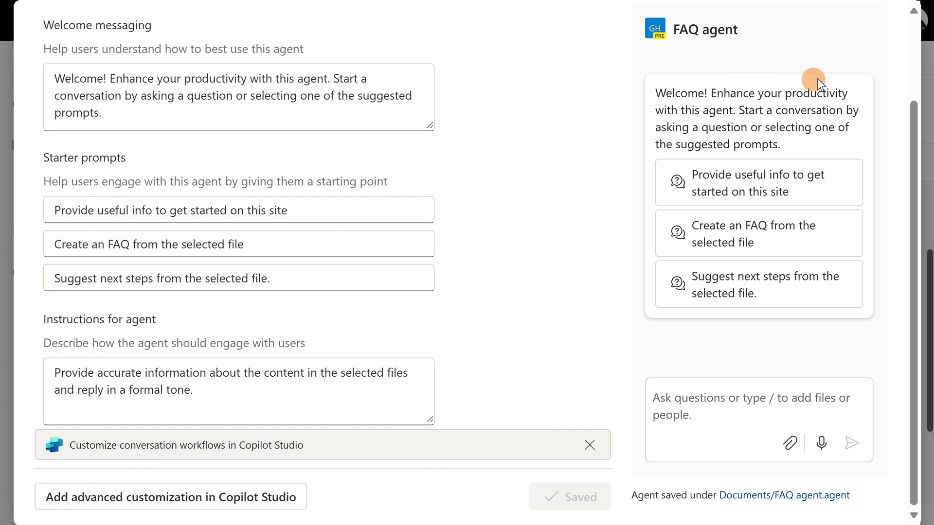
Step: Close the agent editor and return to the Documents library through Site contents
left_click(927, 81)
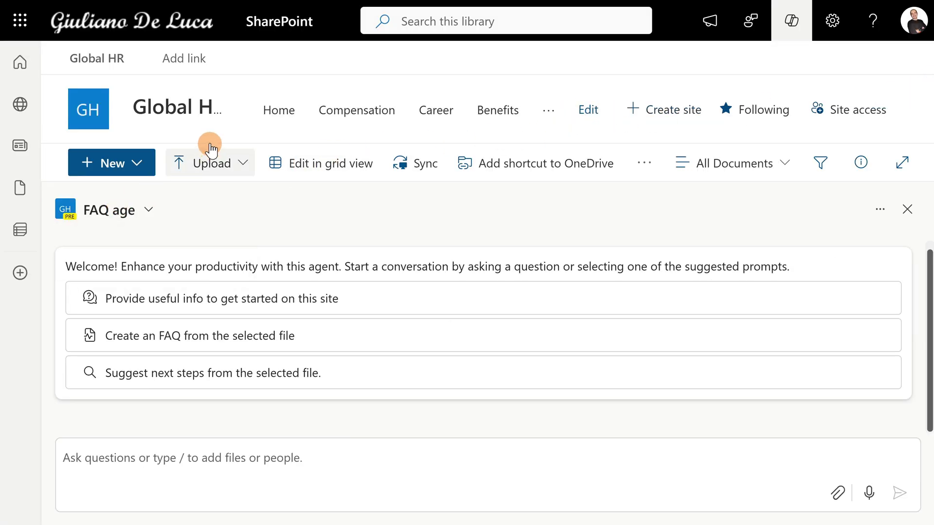
left_click(829, 25)
left_click(720, 174)
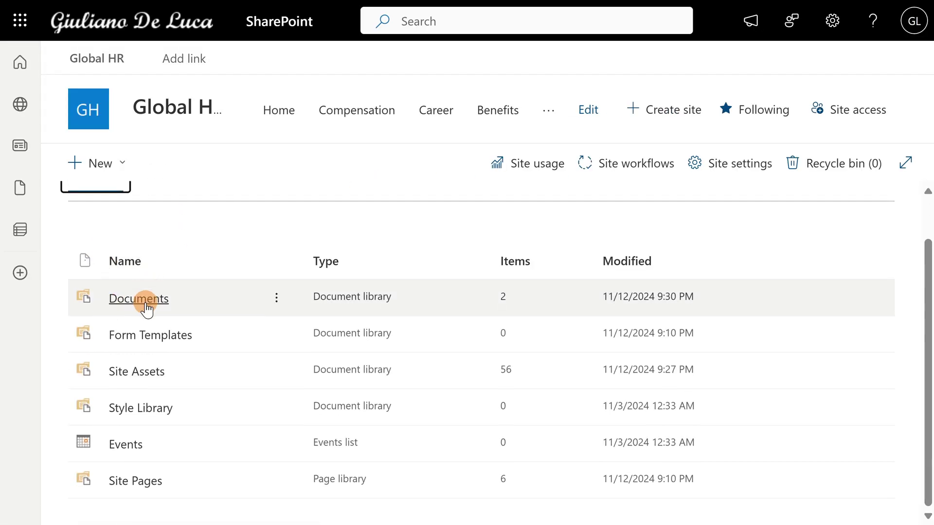
left_click(145, 306)
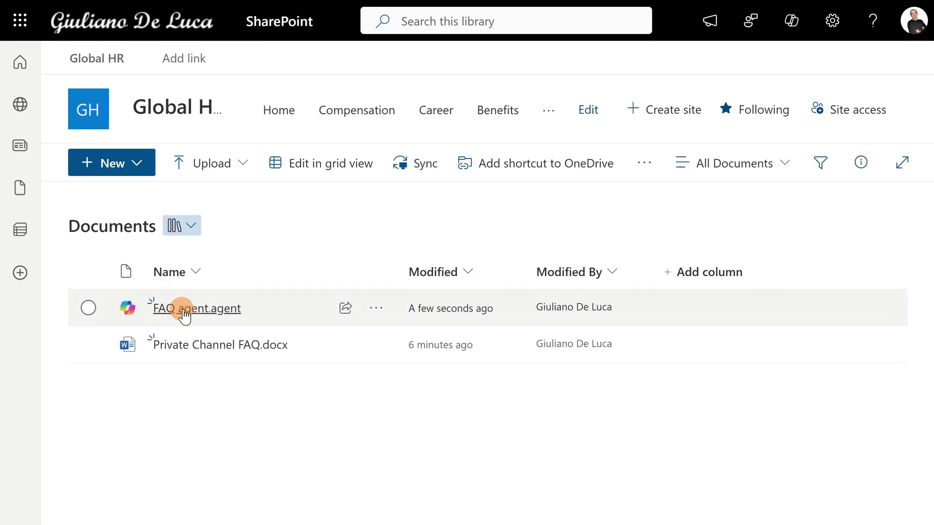
mouse_move(217, 316)
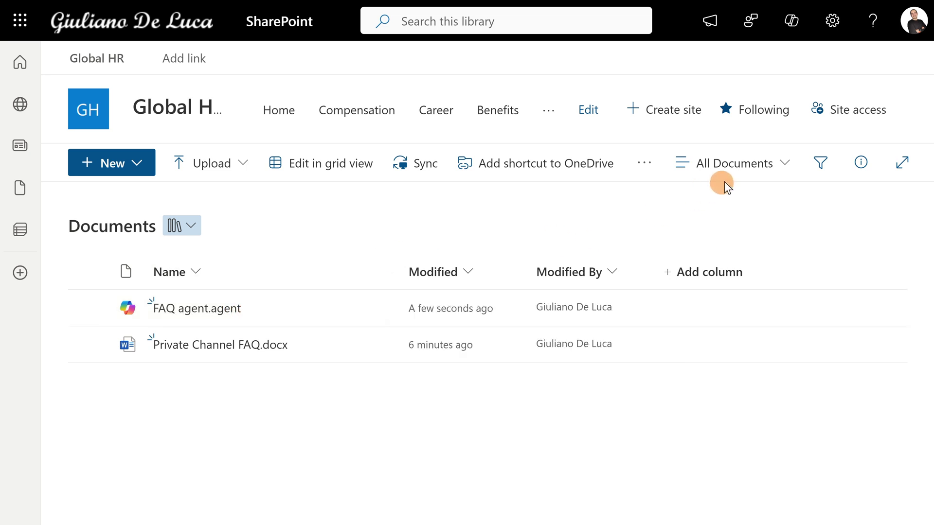
Step: Open the Global HR Copilot chat and view, then close, its agent list
left_click(790, 42)
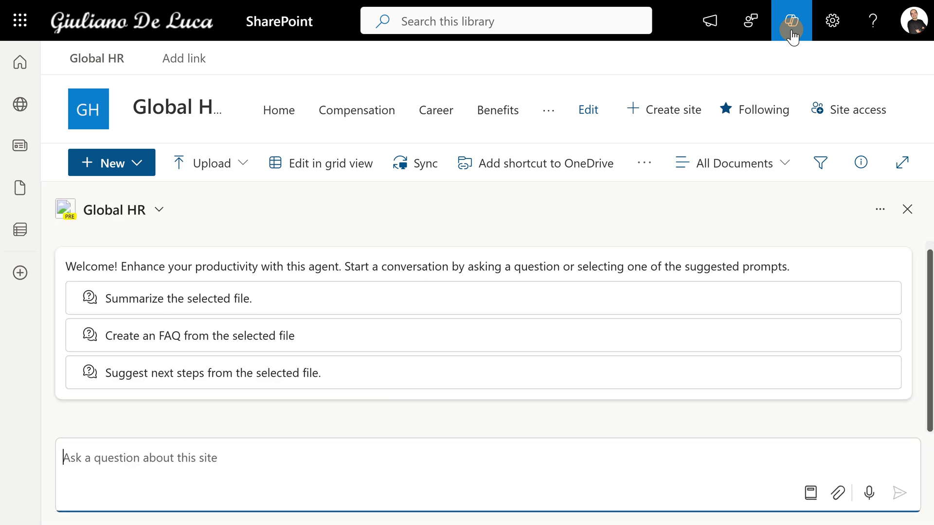
left_click(159, 210)
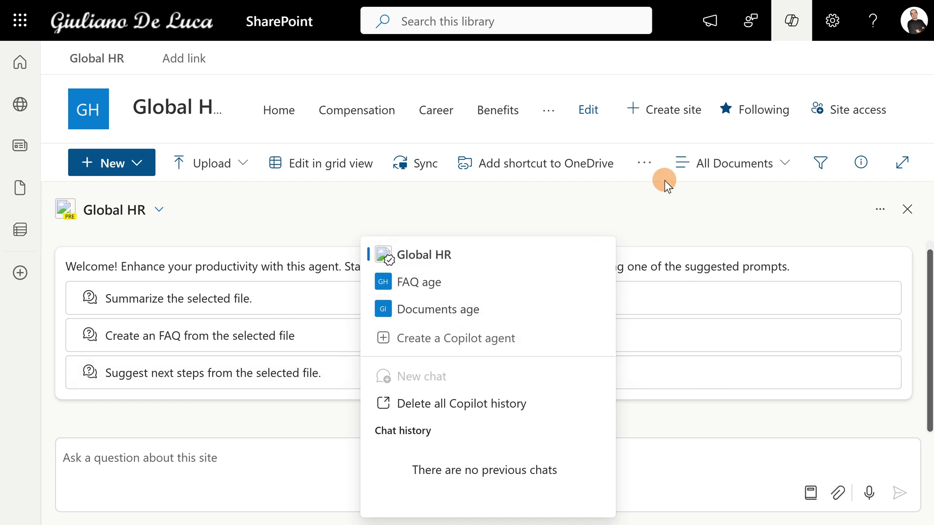
left_click(662, 200)
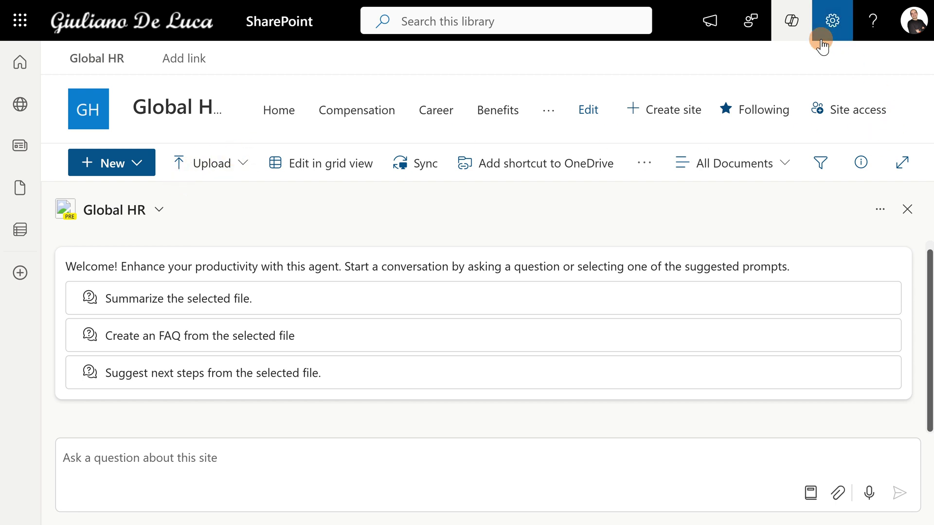
Step: Download FAQ agent.agent from the Documents library and show it in the Downloads folder
left_click(829, 22)
left_click(709, 166)
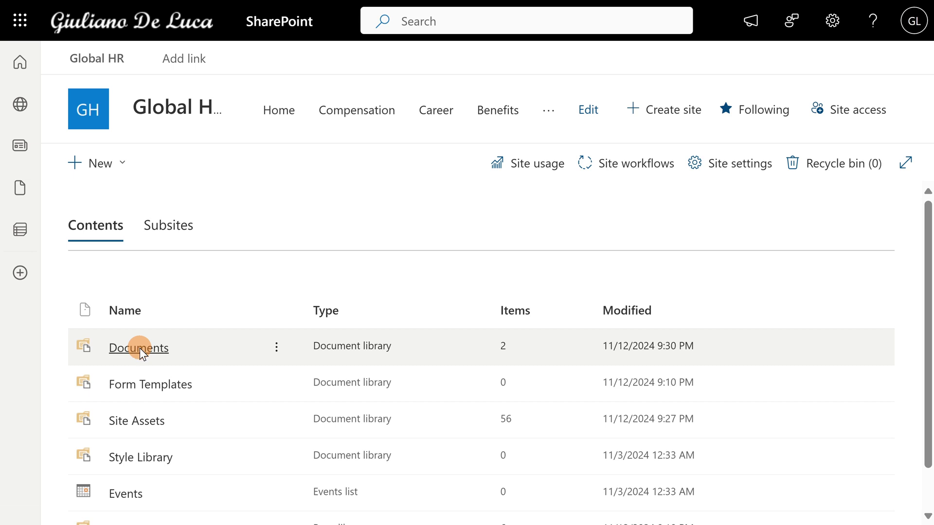
left_click(139, 348)
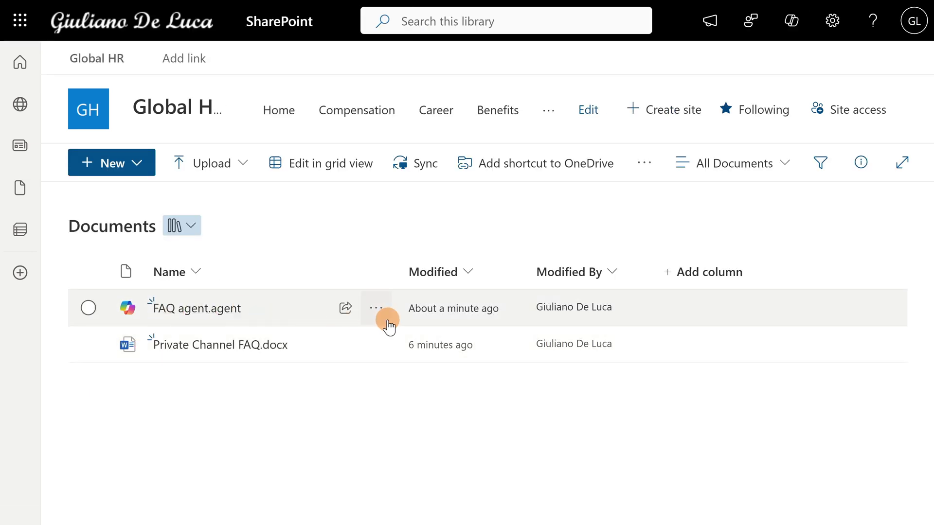
left_click(385, 319)
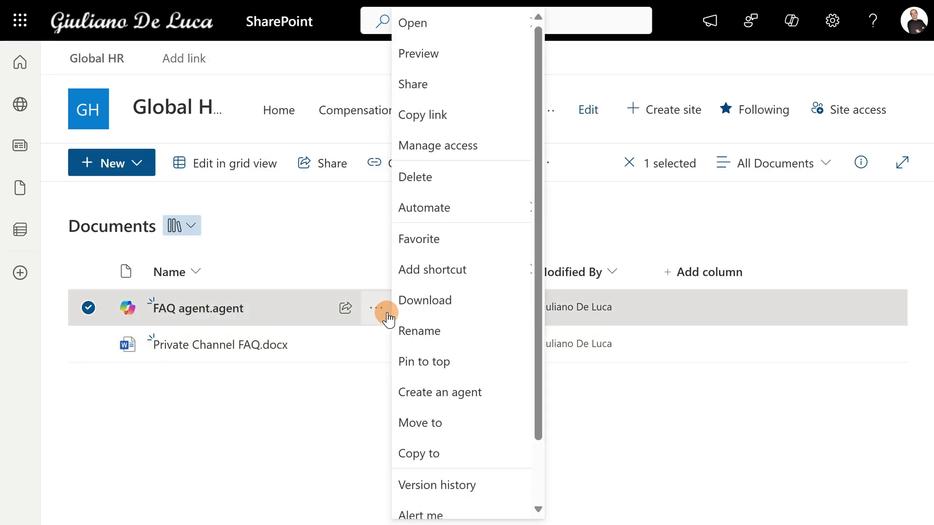
left_click(416, 301)
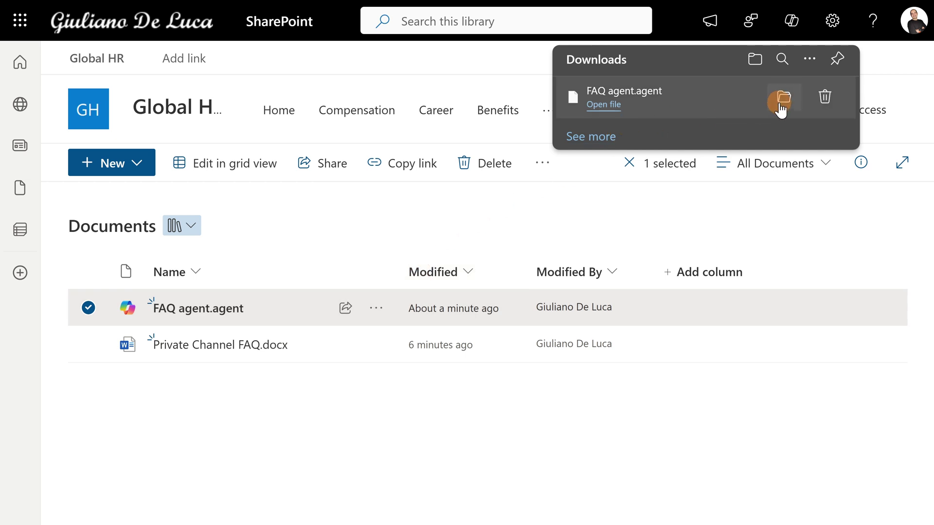
left_click(779, 100)
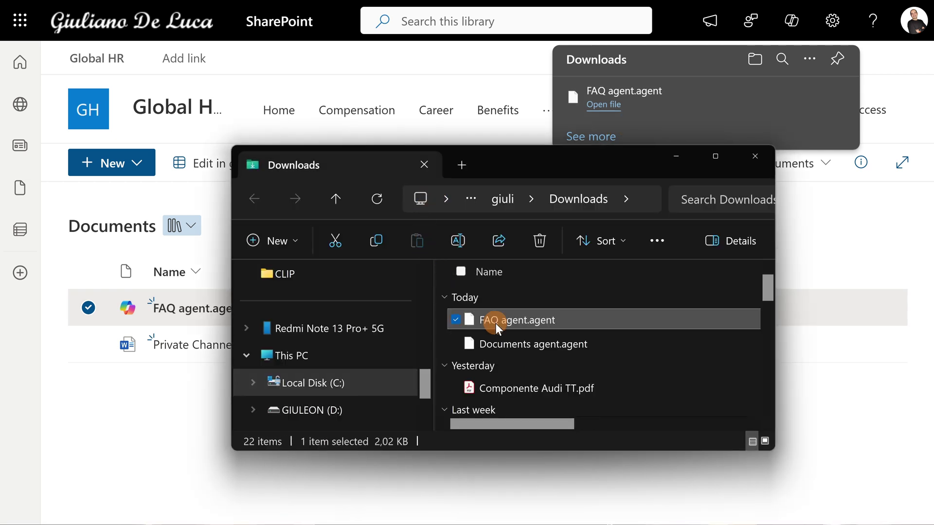
Step: Open the downloaded FAQ agent.agent with Visual Studio Code from File Explorer
right_click(495, 323)
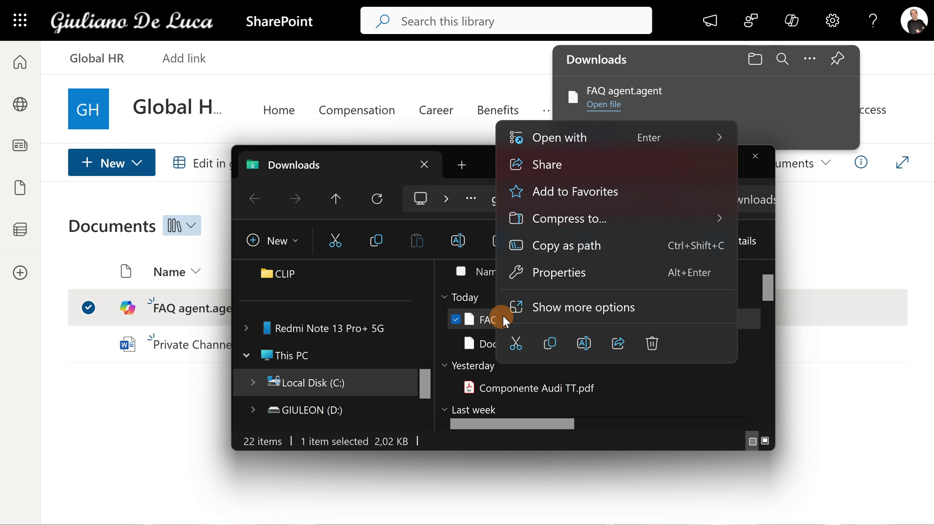
mouse_move(620, 147)
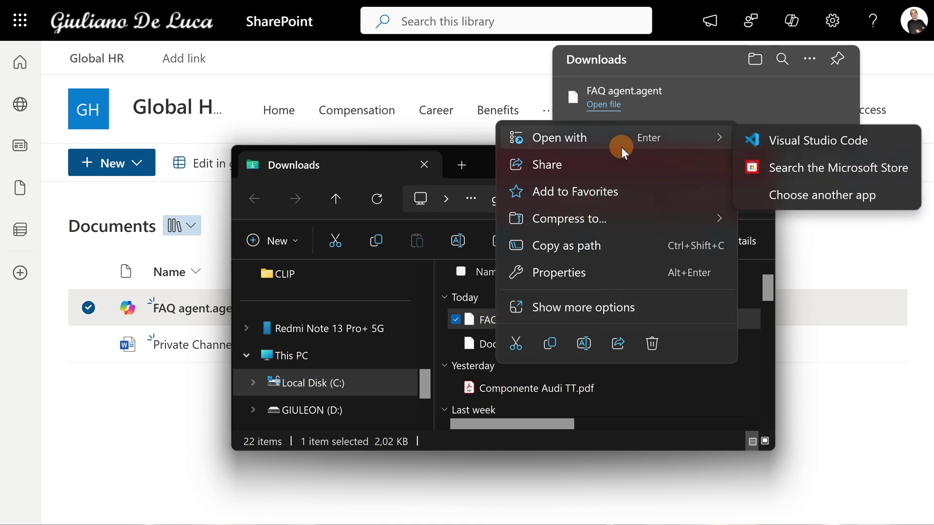
left_click(770, 142)
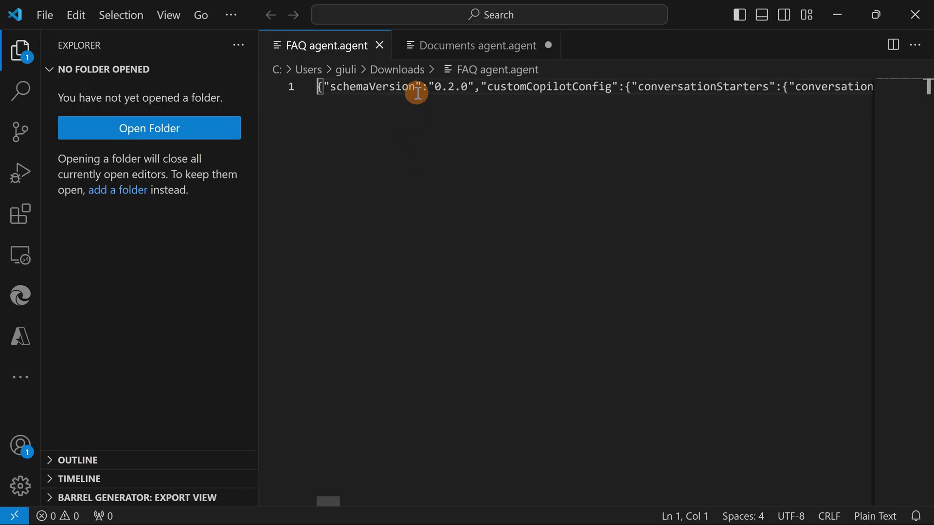
Step: Set FAQ agent.agent's language mode to JSON and format the document onto readable lines
left_click(37, 68)
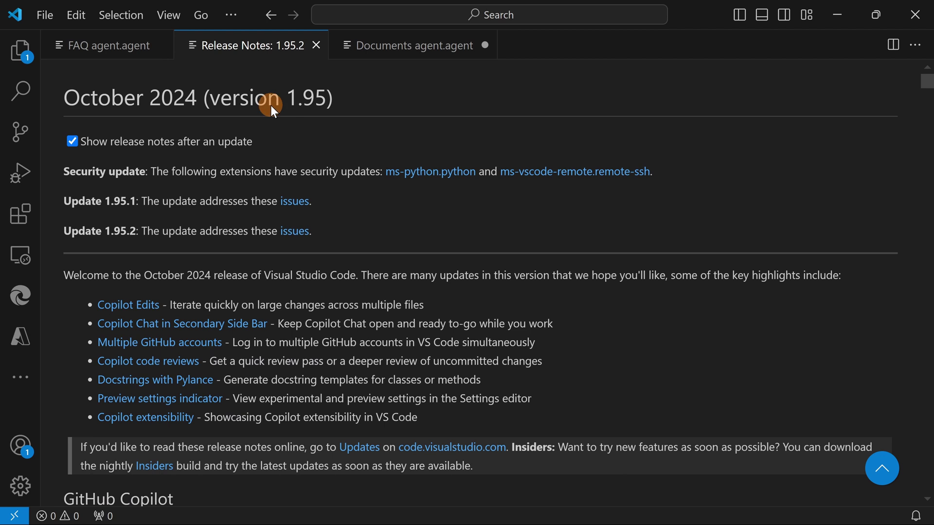
left_click(318, 45)
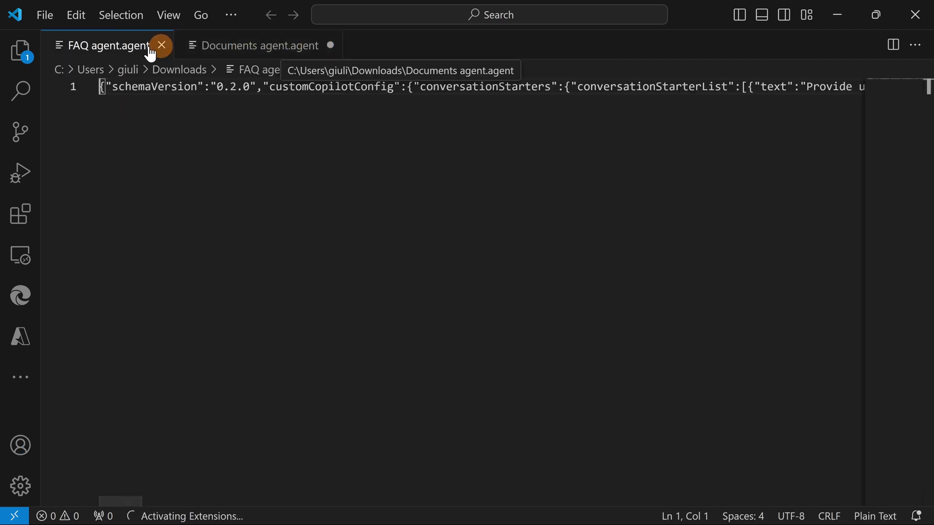
left_click(875, 516)
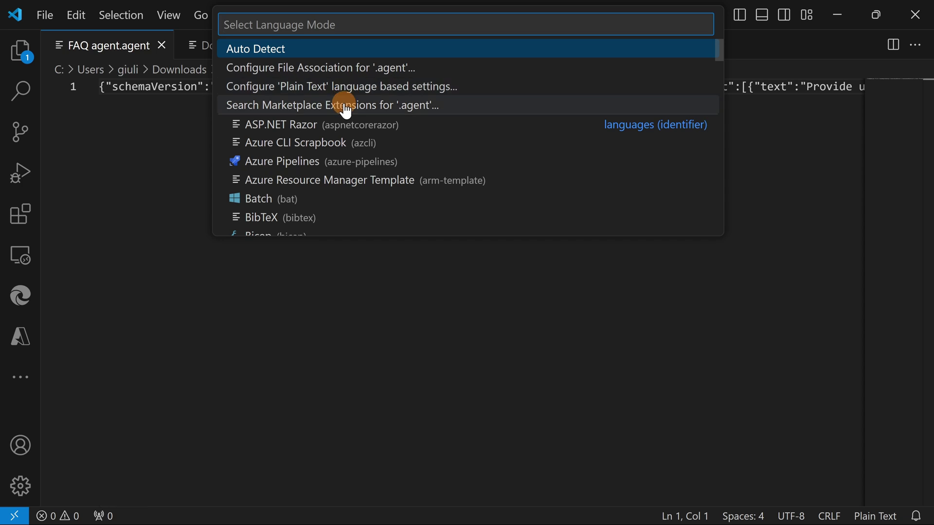
type("json")
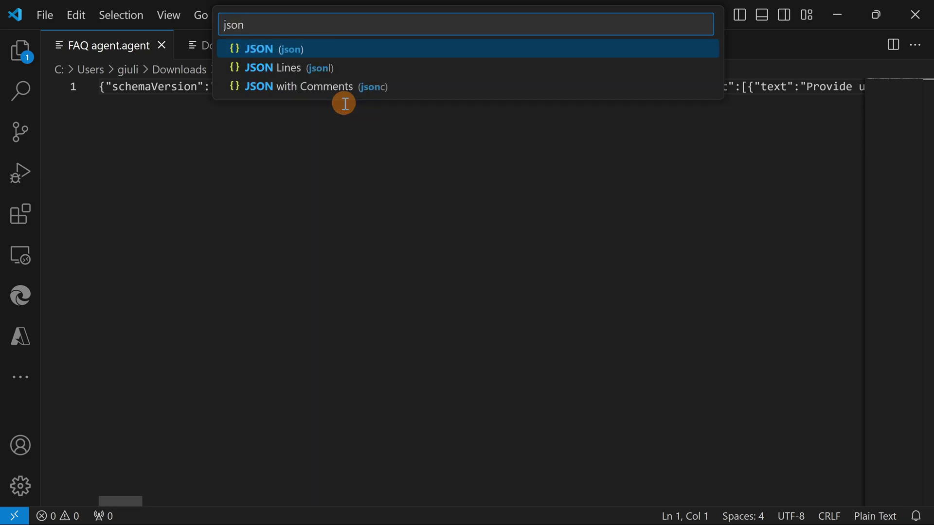
left_click(318, 51)
right_click(219, 125)
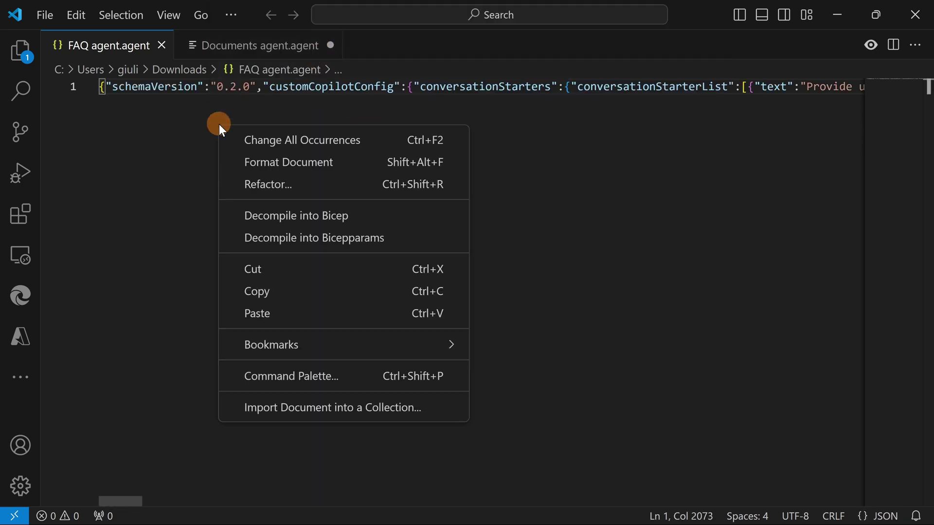
left_click(291, 165)
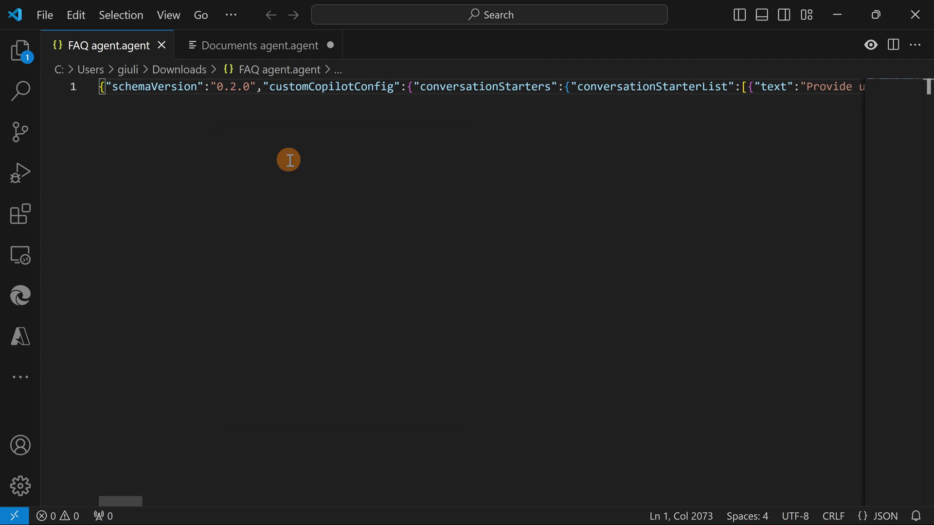
Step: Scroll through the JSON reviewing gptDefinition and items_by_url, then return to the top
scroll(340, 216, "up", 10)
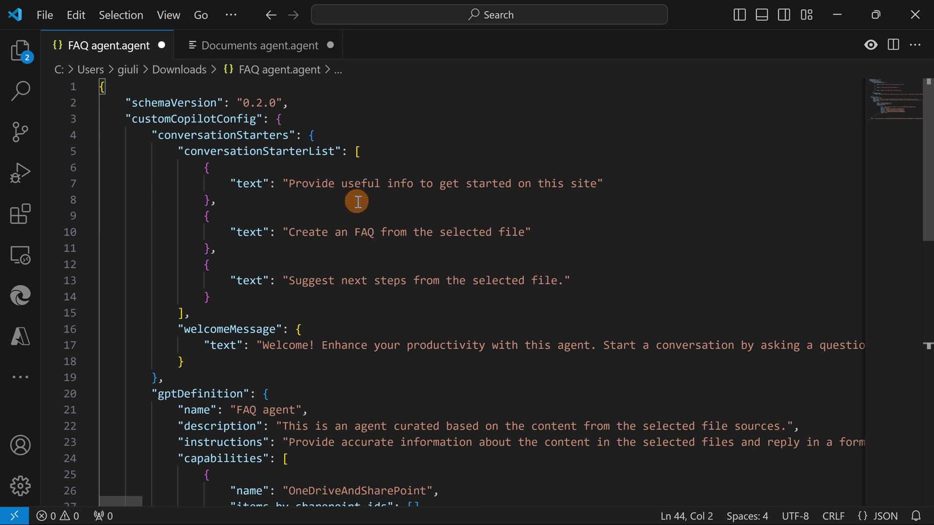
scroll(353, 228, "down", 3)
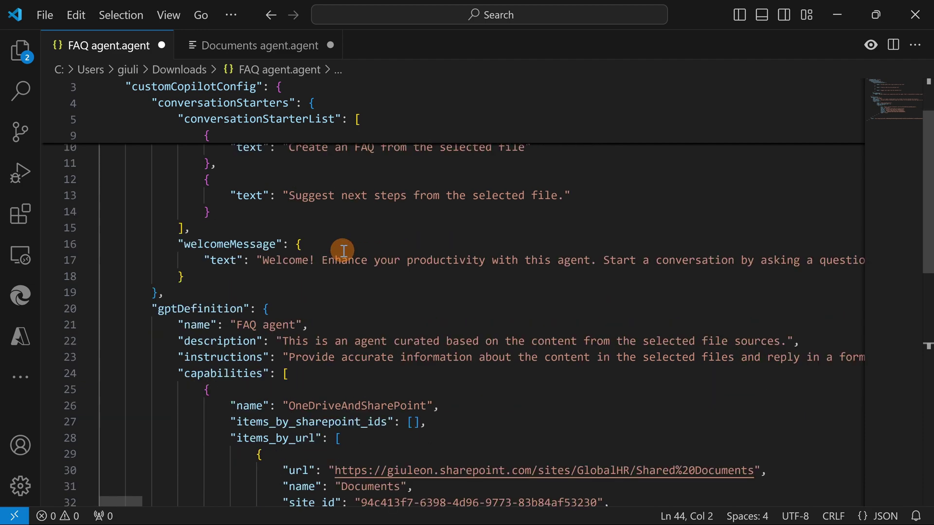
scroll(379, 253, "down", 3)
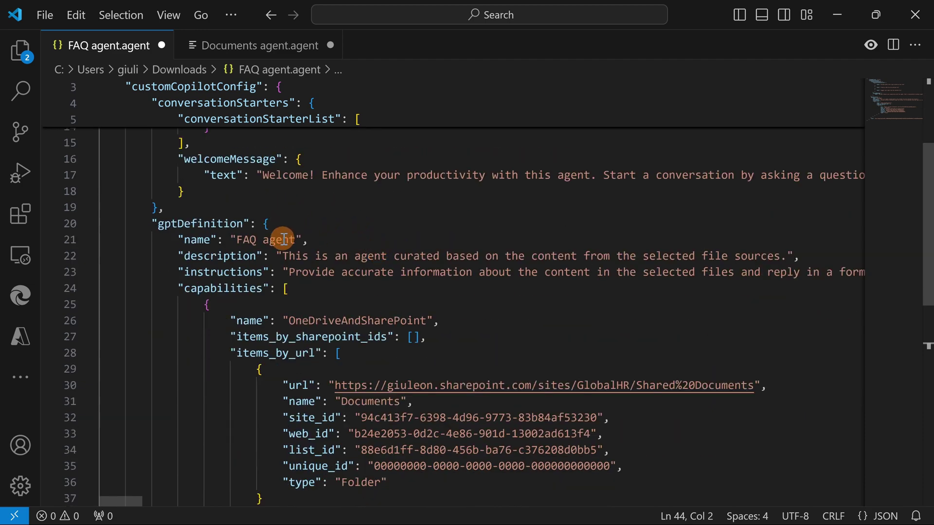
scroll(263, 241, "down", 2)
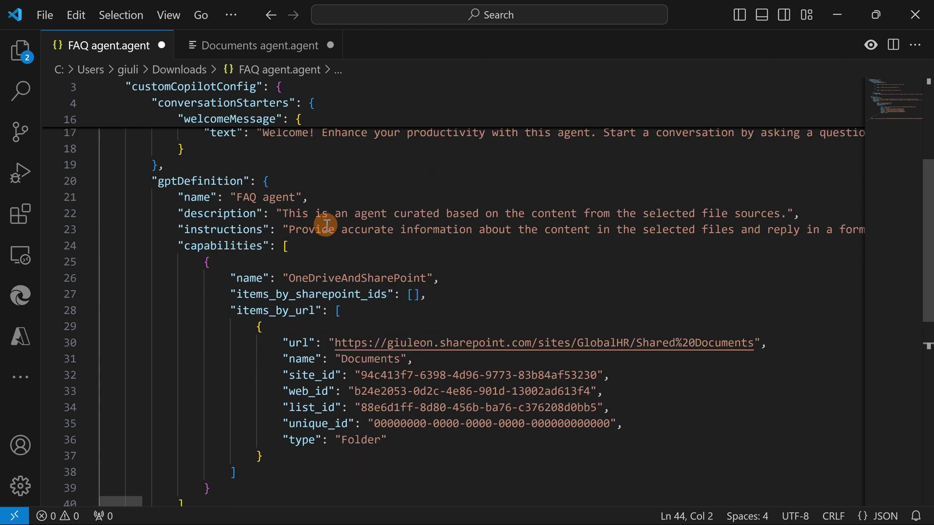
scroll(327, 225, "down", 2)
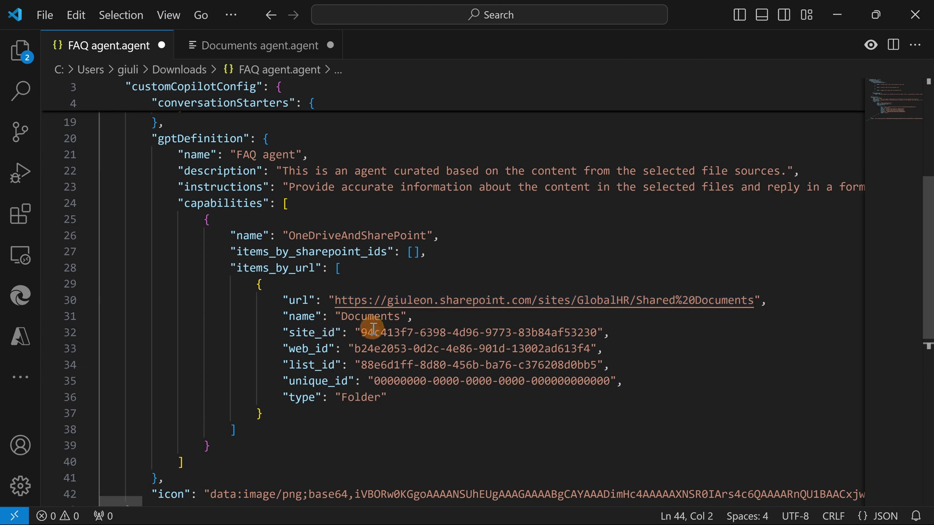
scroll(375, 377, "down", 2)
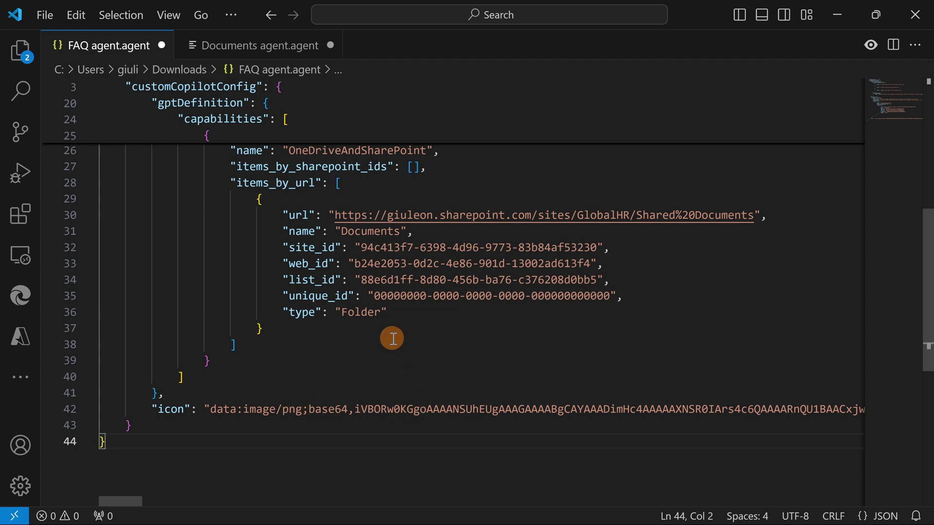
scroll(392, 338, "up", 4)
scroll(400, 326, "up", 5)
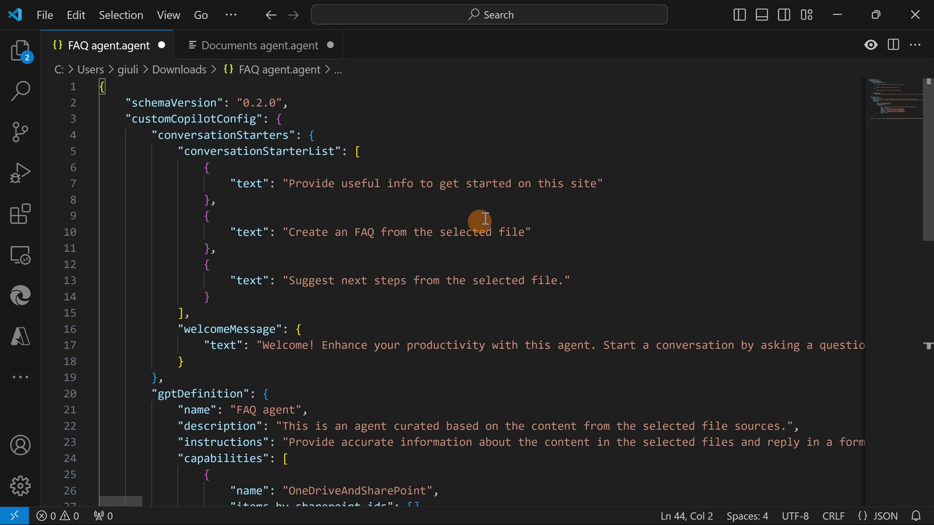
Step: Back in the Documents library, swap the selection to Private Channel FAQ.docx and open Copilot
left_click(845, 8)
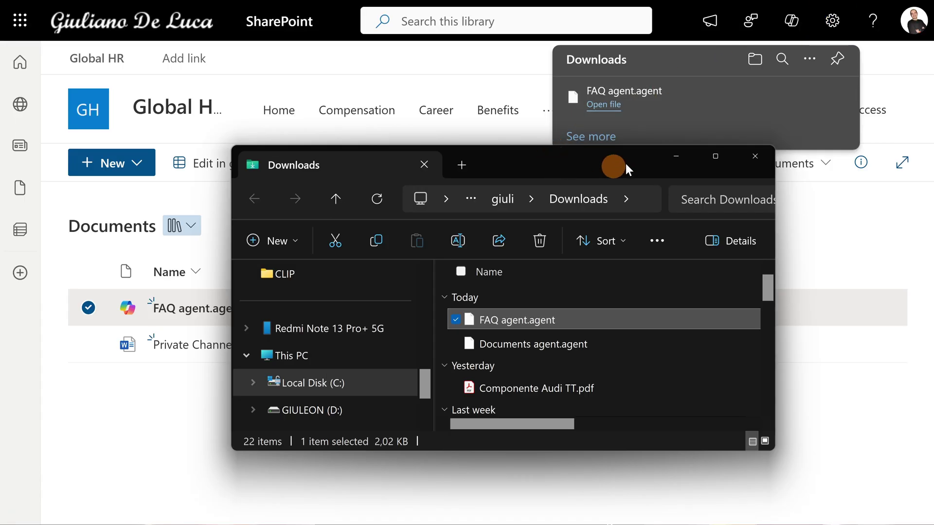
left_click(506, 72)
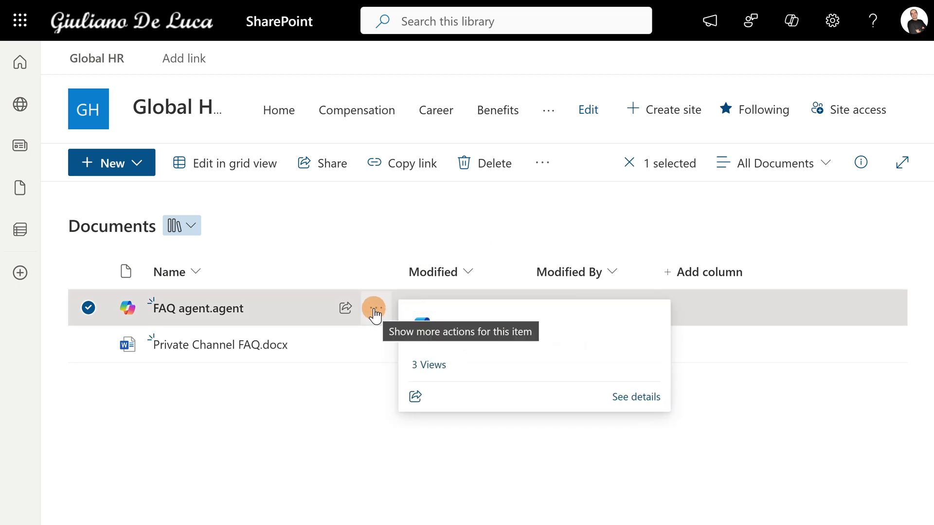
left_click(527, 201)
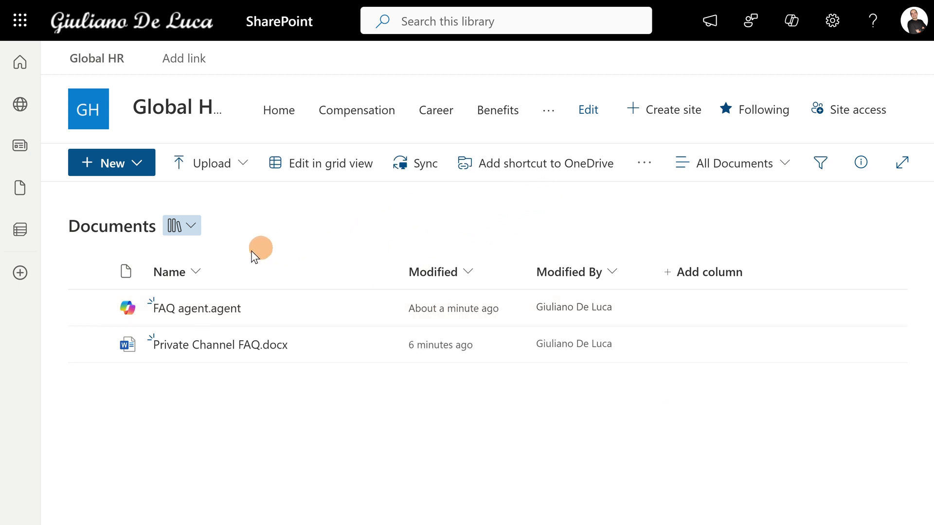
left_click(88, 345)
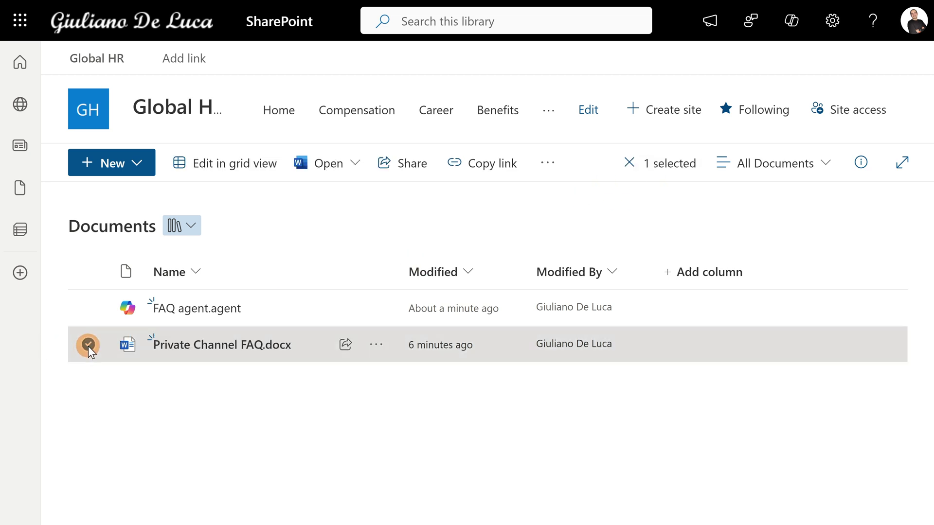
left_click(547, 164)
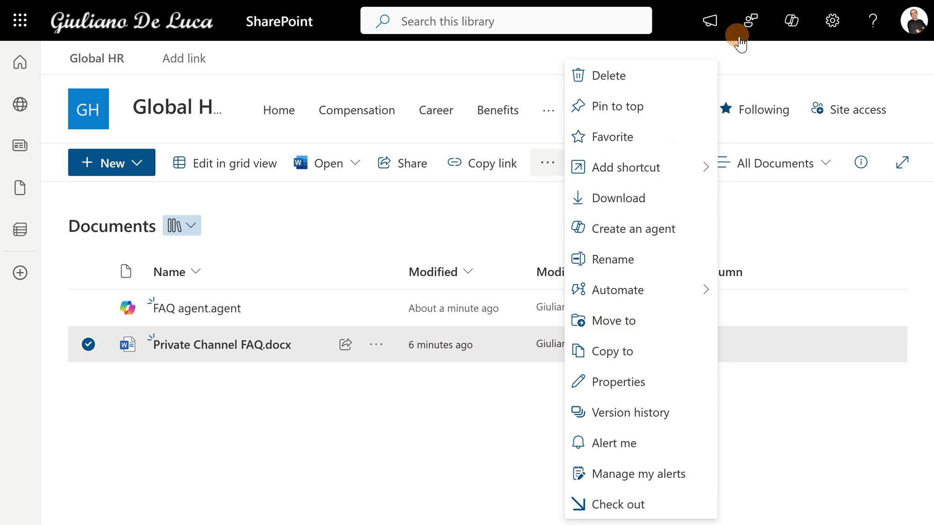
left_click(792, 25)
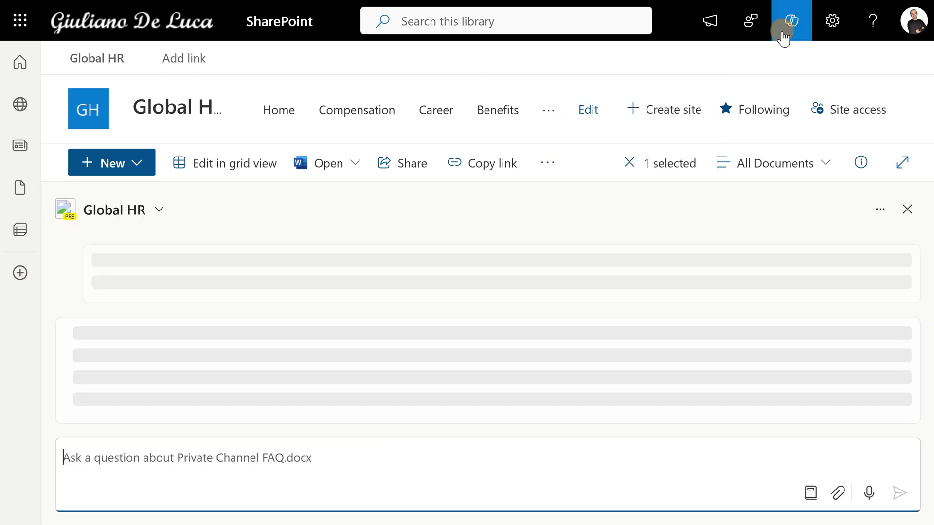
Step: Switch Copilot to the FAQ agent and insert the Create an FAQ prompt
left_click(154, 210)
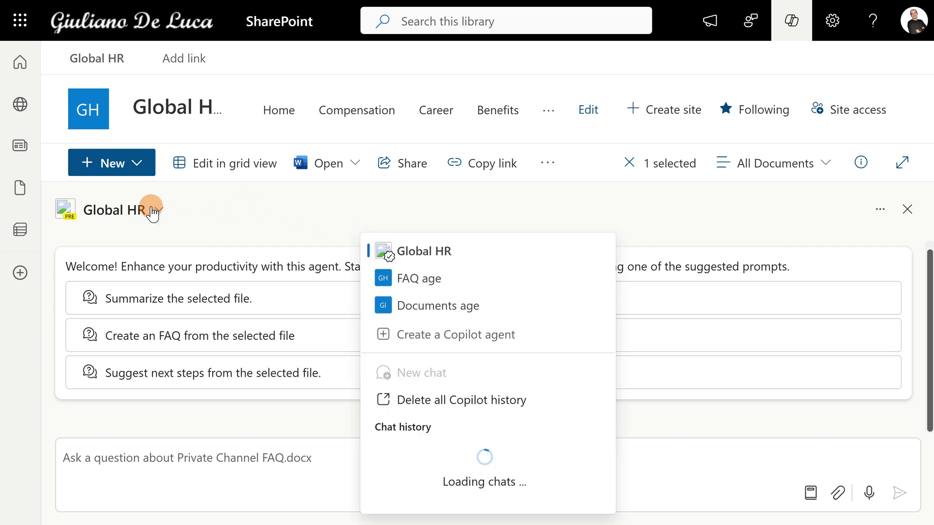
left_click(413, 281)
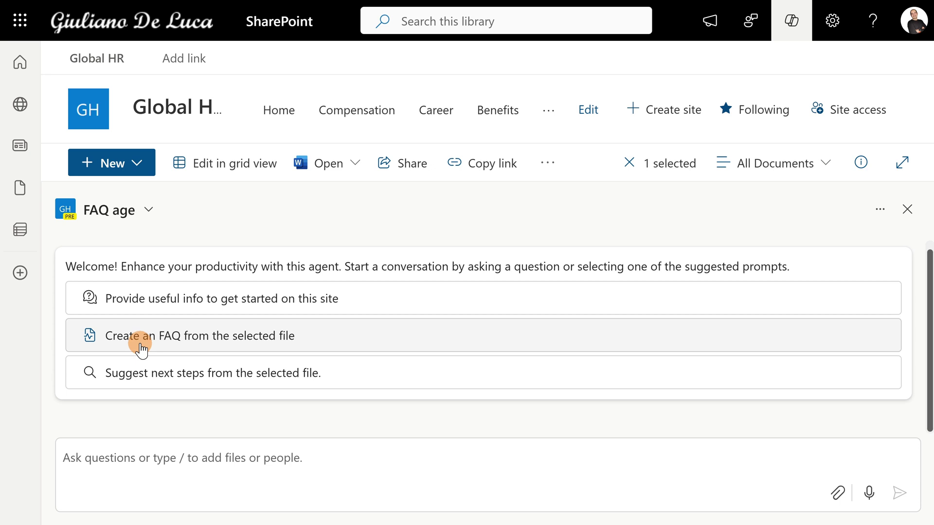
left_click(141, 346)
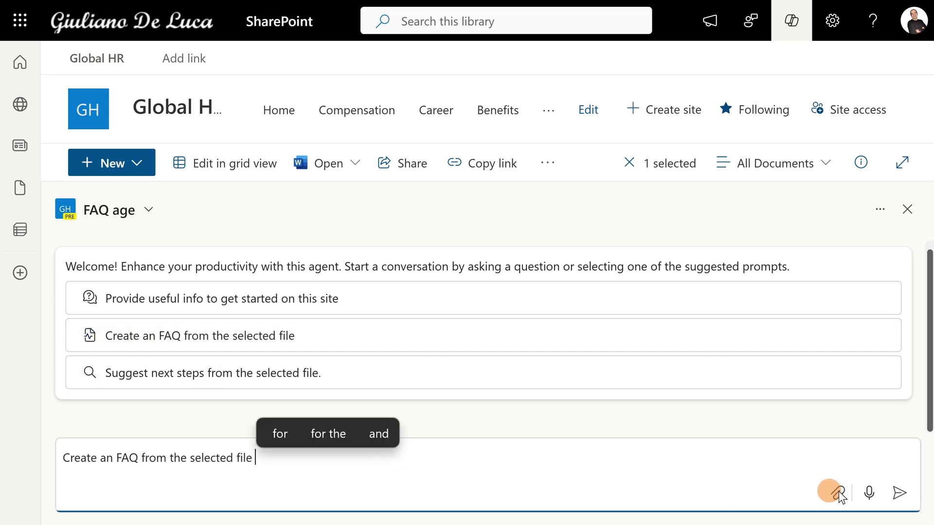
Step: Reference Private Channel FAQ.docx with /, send the FAQ request, and close the pane afterwards
type("/")
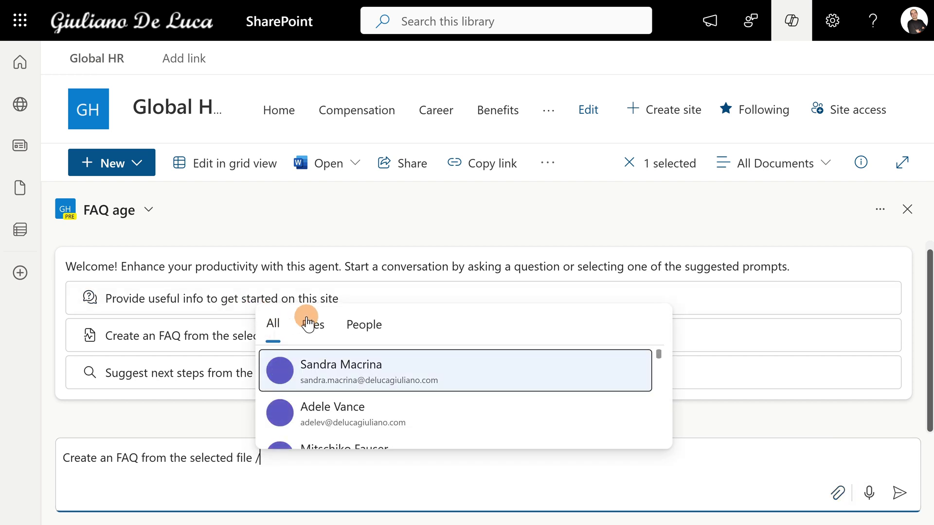
left_click(312, 323)
scroll(346, 365, "down", 2)
scroll(347, 365, "up", 2)
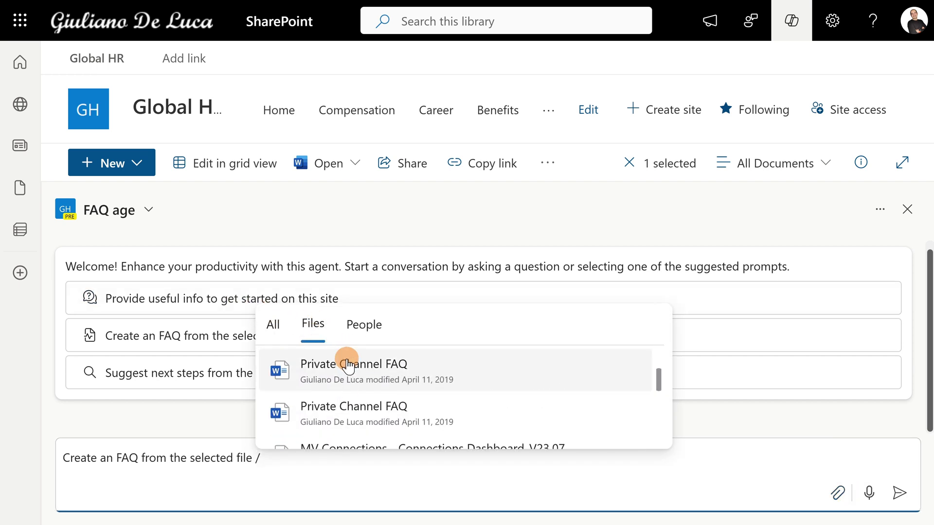
scroll(346, 365, "up", 2)
scroll(343, 362, "down", 2)
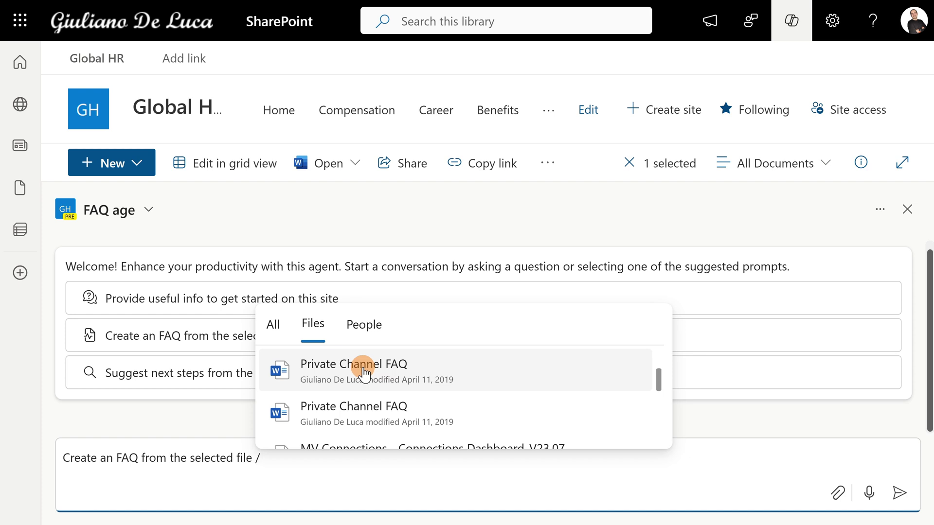
left_click(334, 372)
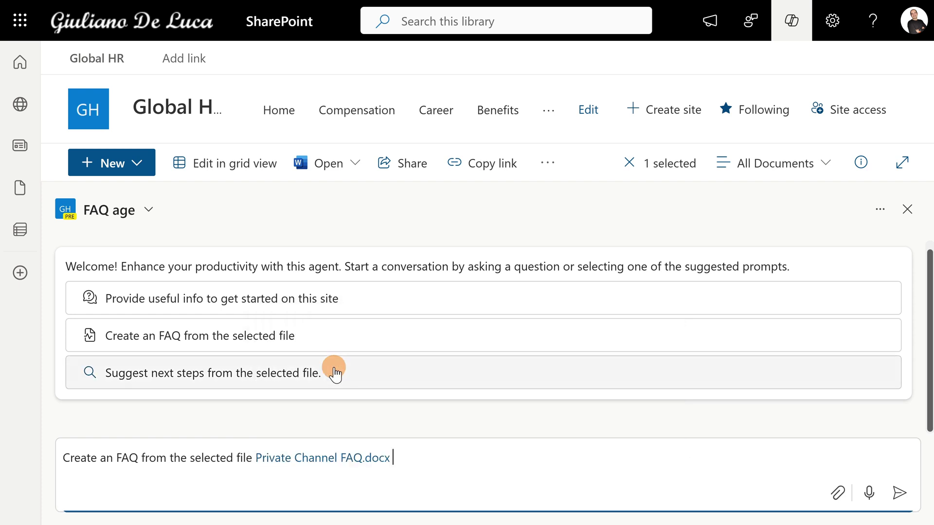
left_click(897, 495)
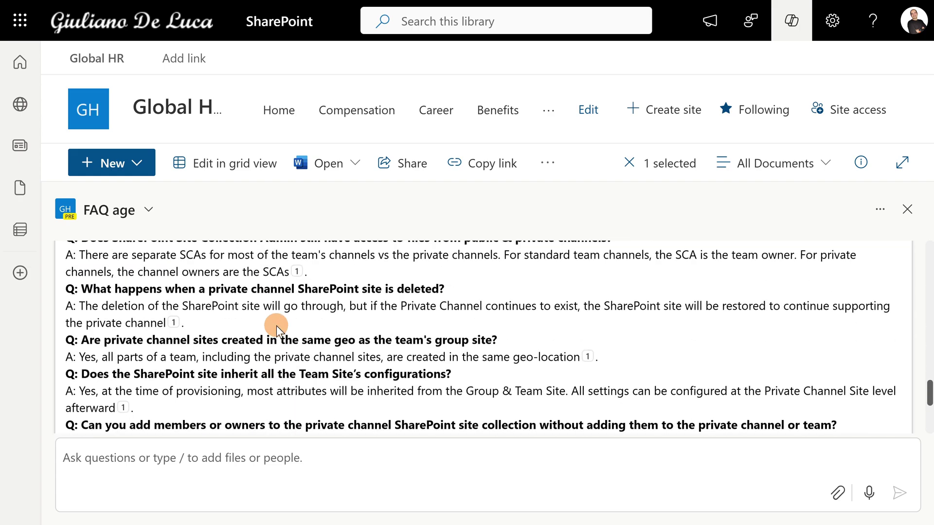
left_click(908, 210)
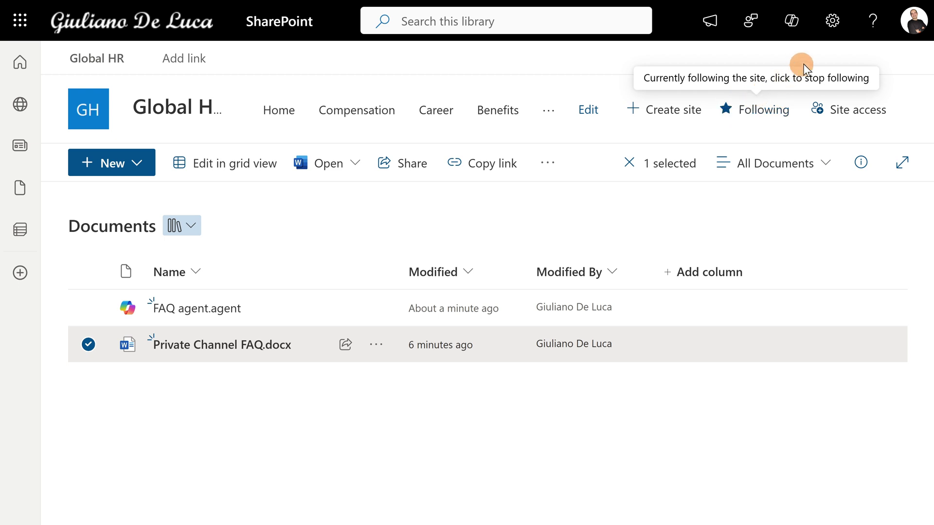
Step: Reopen Copilot, browse the agent list without switching agents, and close the pane
left_click(800, 35)
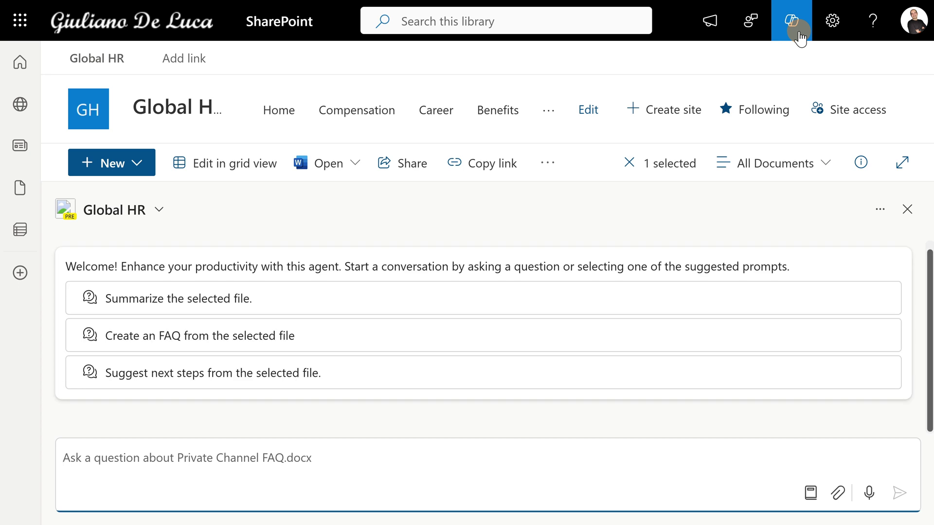
left_click(159, 210)
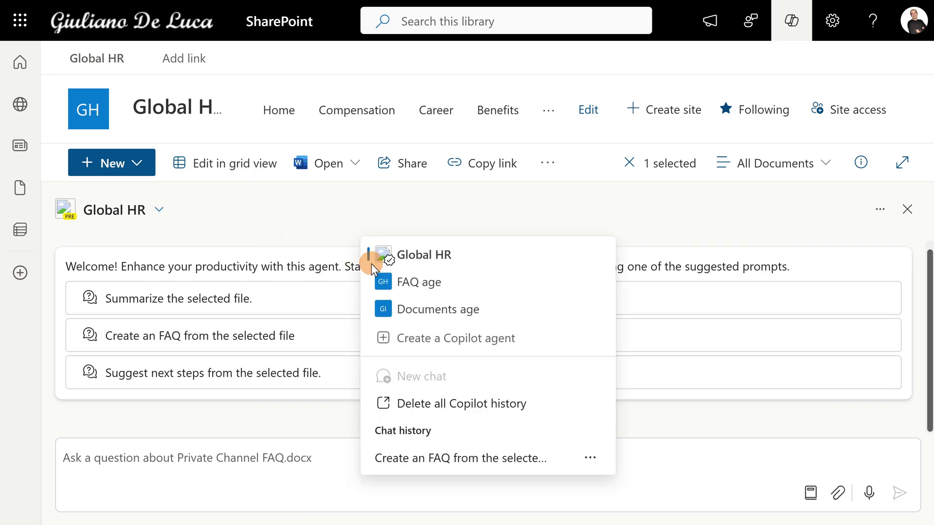
mouse_move(389, 262)
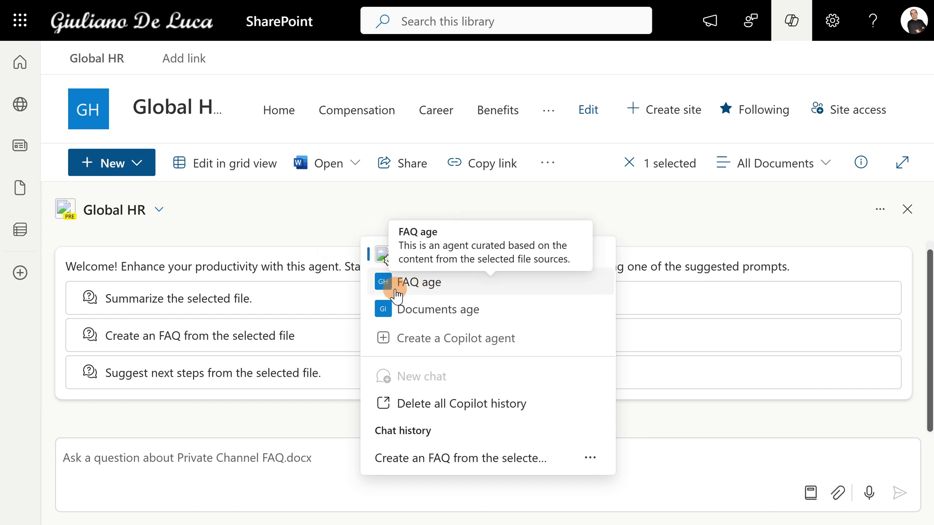
left_click(310, 222)
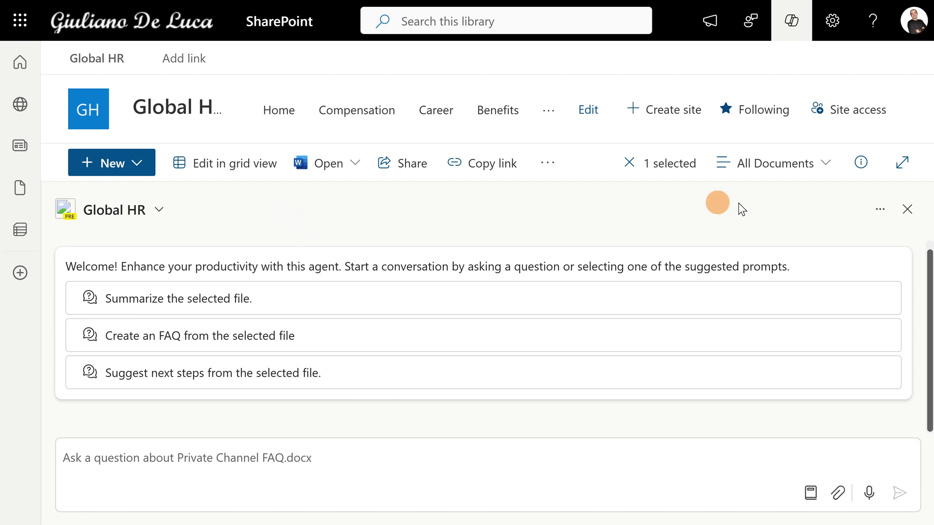
left_click(907, 209)
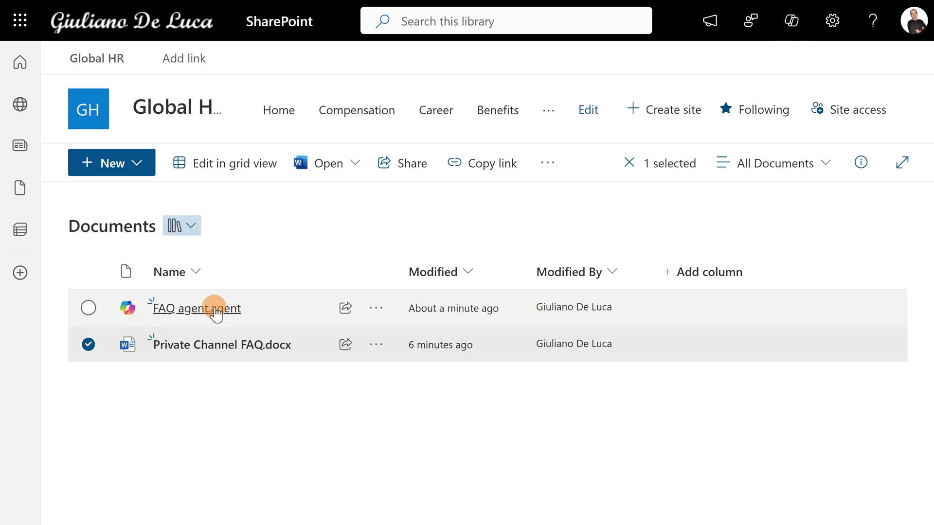
Step: Clear the FAQ agent.agent selection and open Copilot for the whole Global HR site
left_click(277, 307)
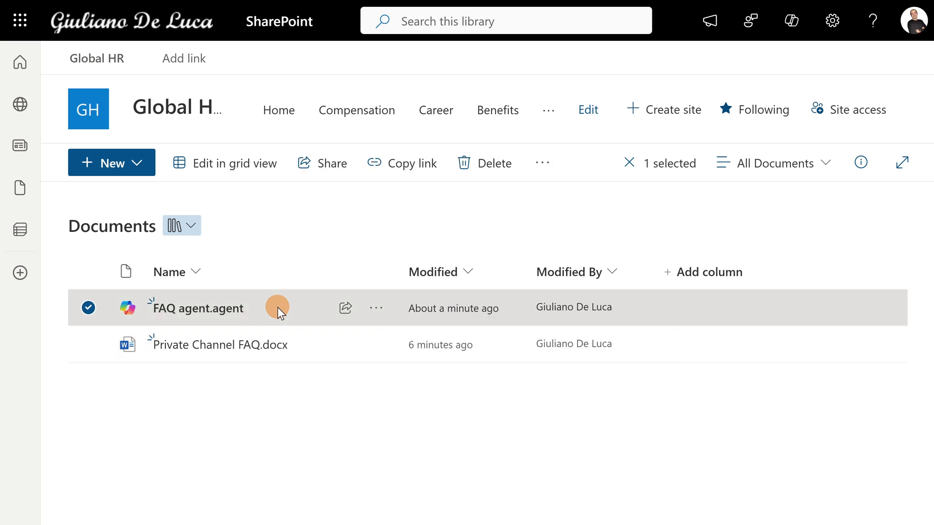
left_click(374, 310)
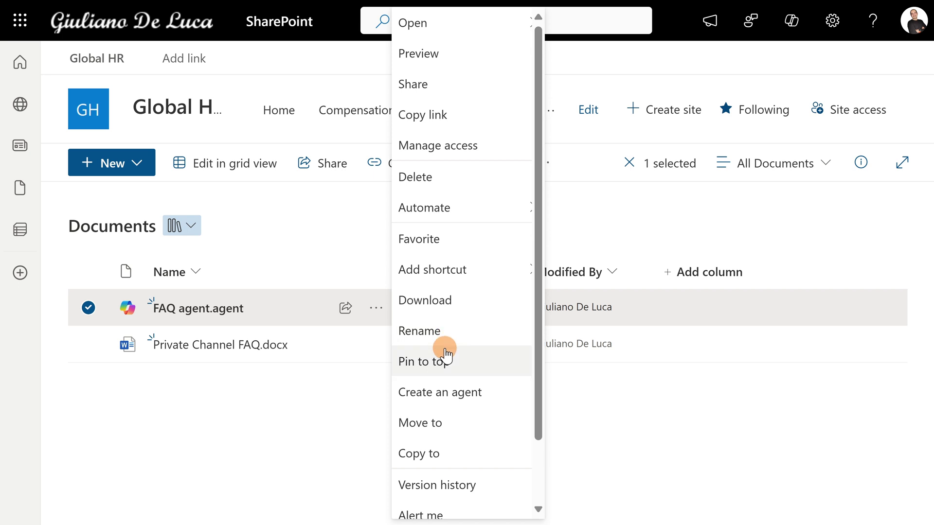
scroll(452, 344, "down", 2)
left_click(649, 205)
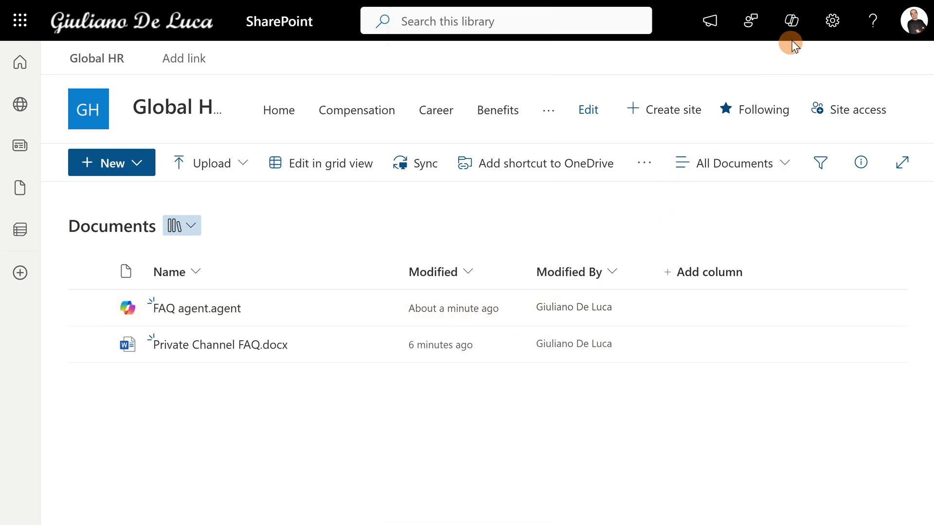
left_click(657, 164)
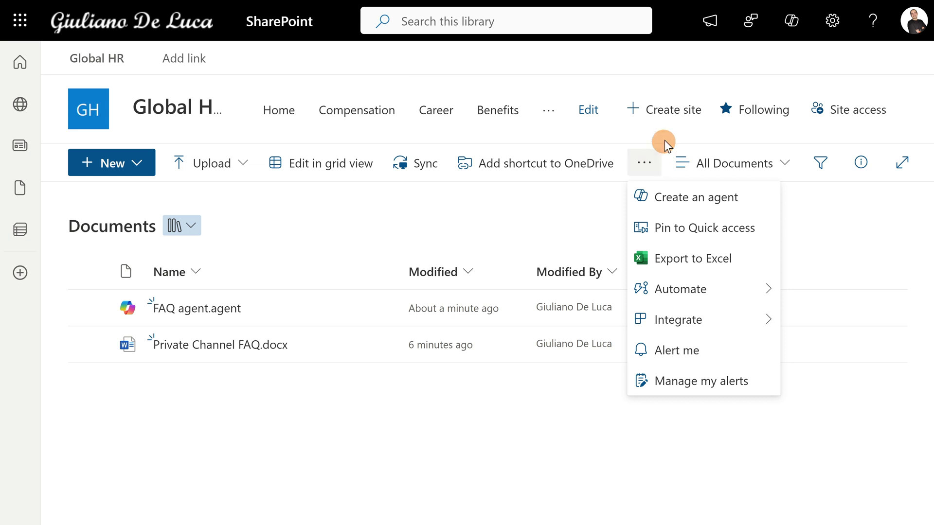
left_click(792, 22)
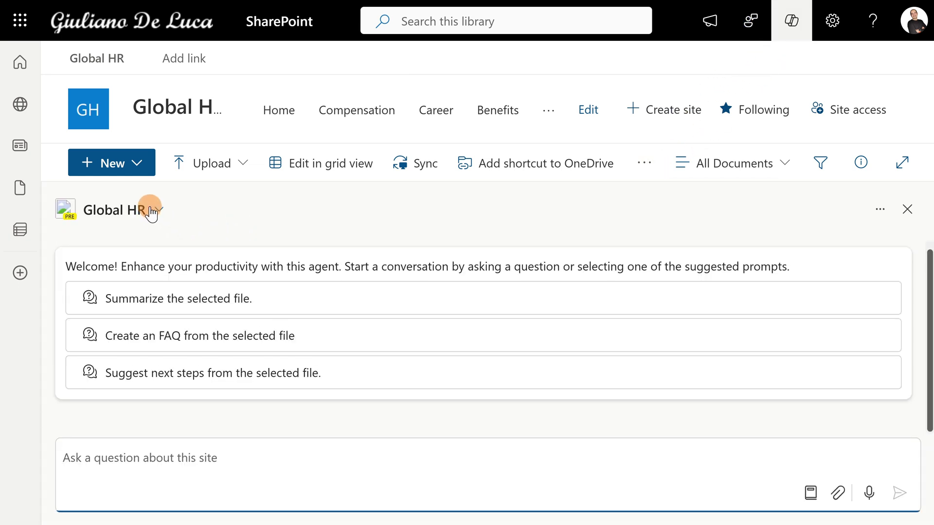
Step: Switch to the FAQ agent, open its Share dialog, then close it and the chat unshared
left_click(144, 210)
left_click(396, 282)
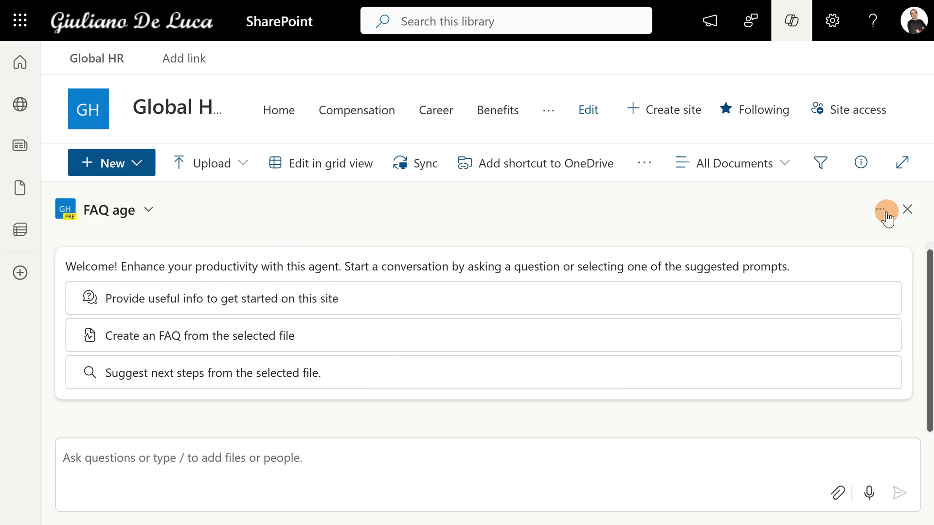
left_click(870, 213)
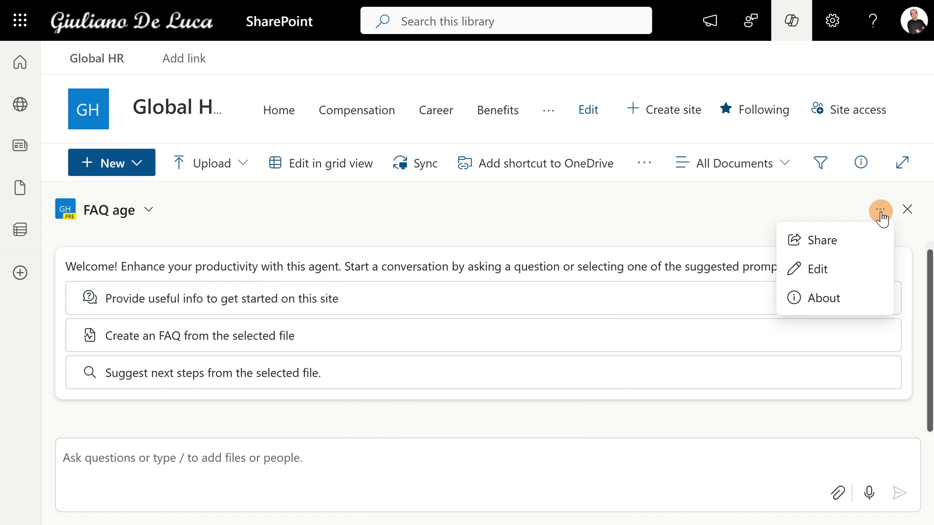
left_click(828, 248)
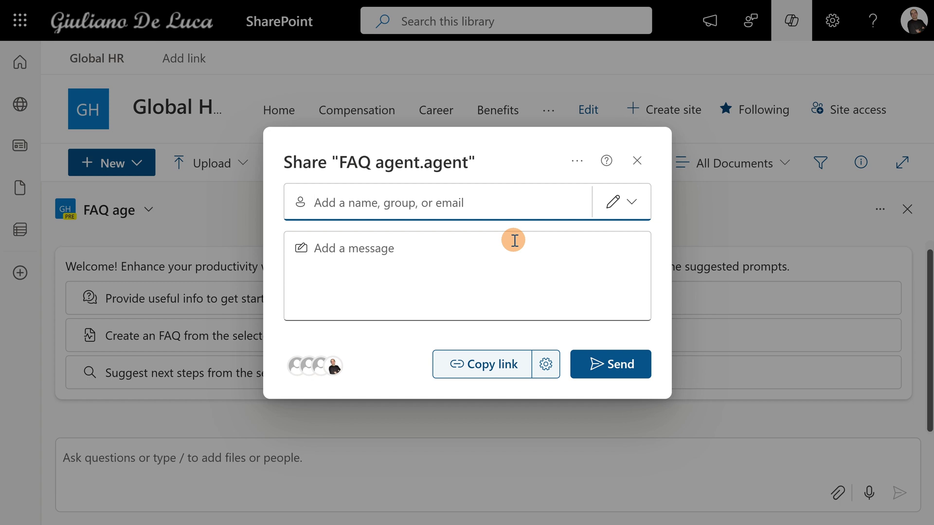
left_click(636, 162)
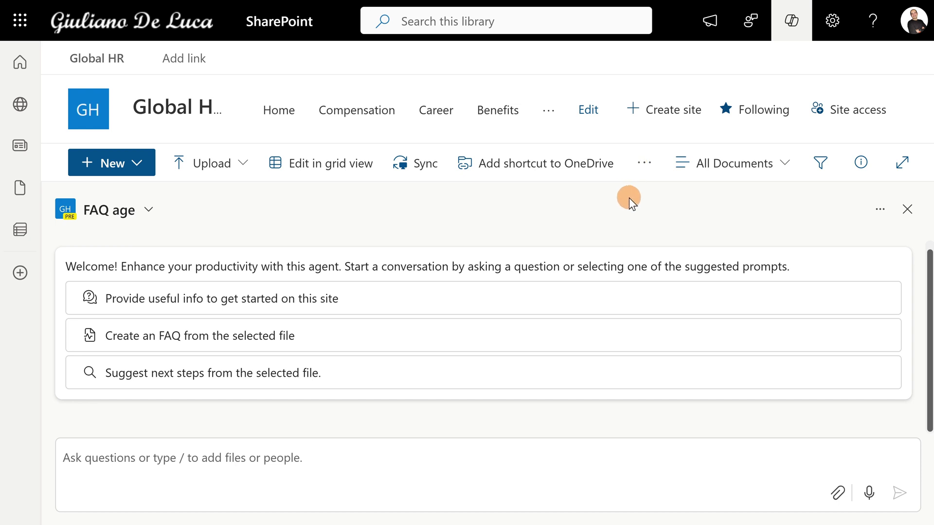
left_click(907, 212)
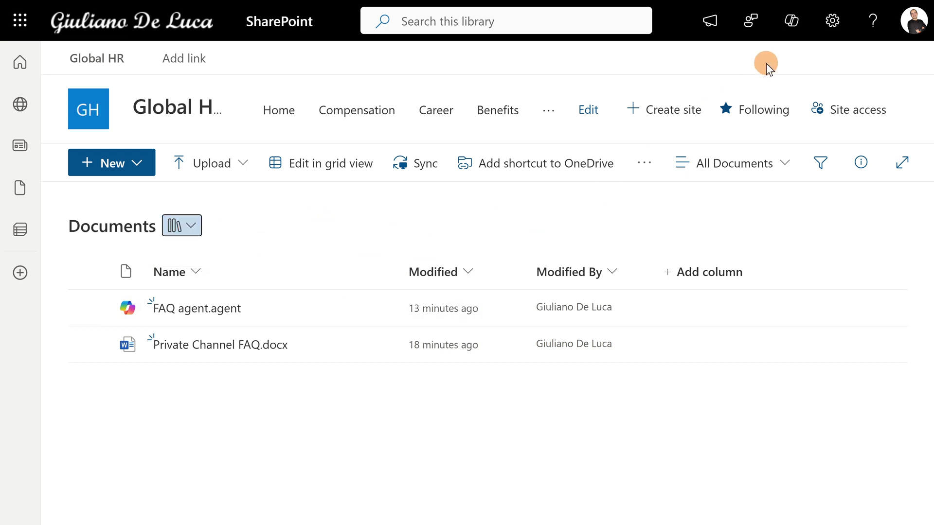
Step: Pin the Site Assets library to Quick access, then return to Site contents
left_click(832, 22)
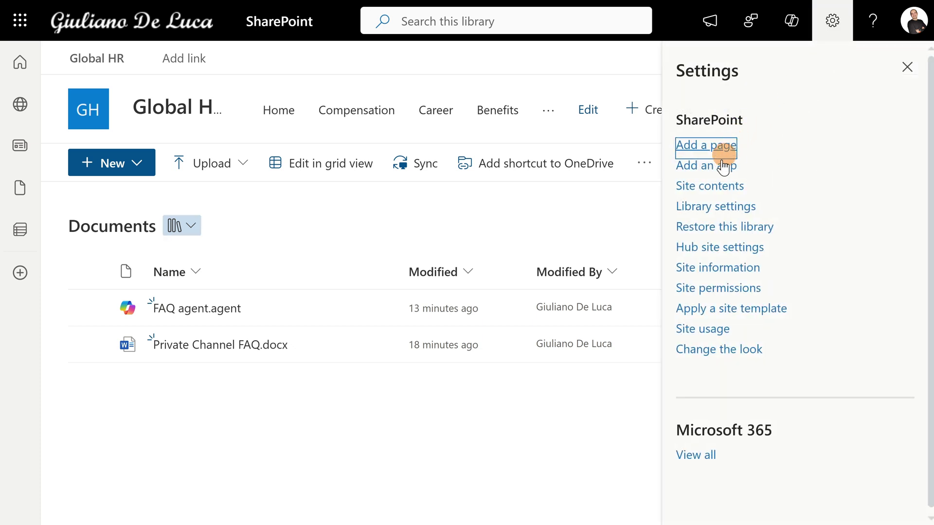
left_click(709, 186)
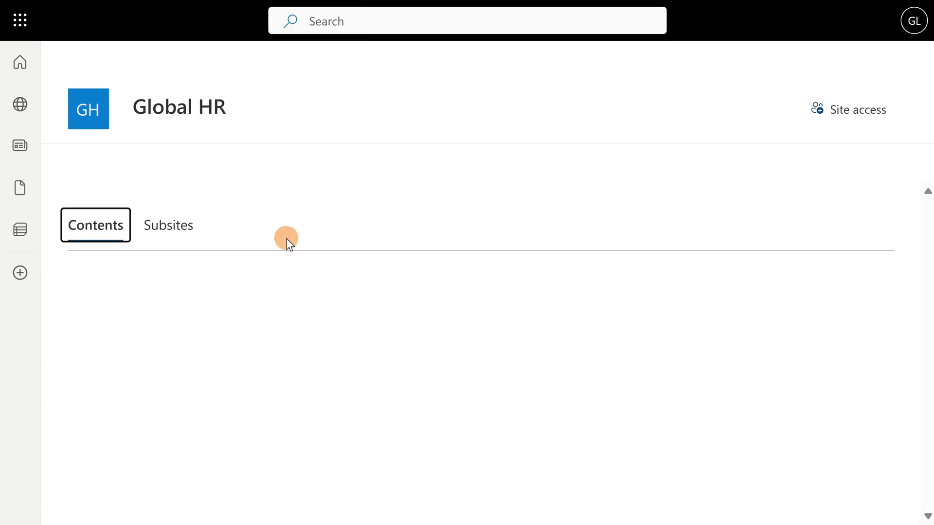
scroll(223, 293, "down", 1)
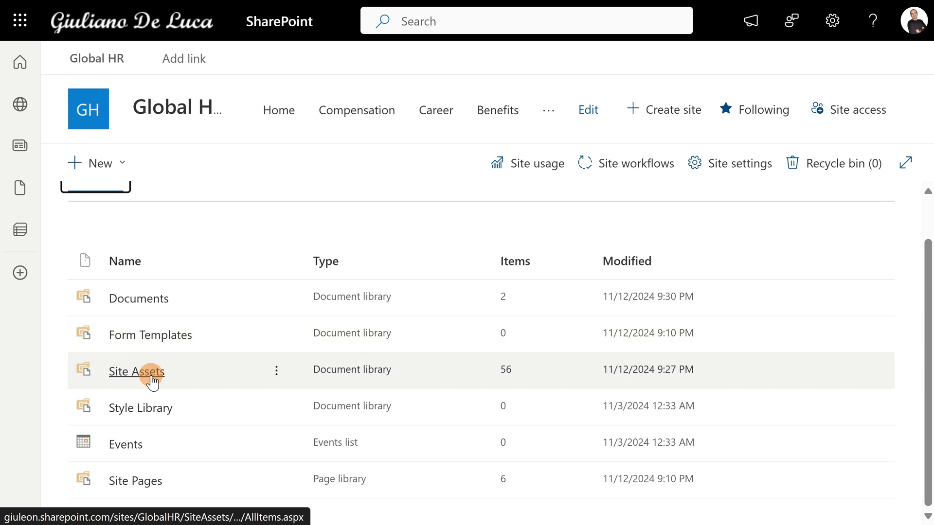
left_click(150, 375)
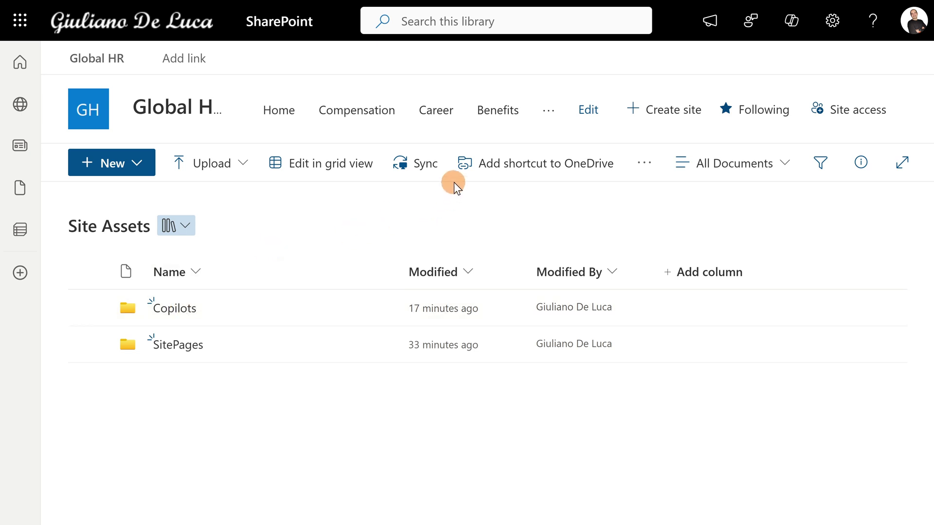
left_click(644, 168)
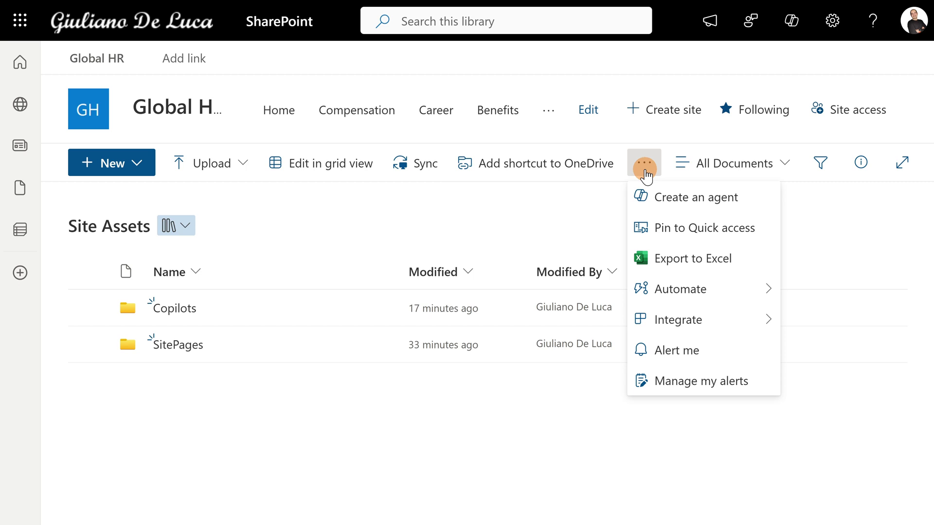
left_click(653, 228)
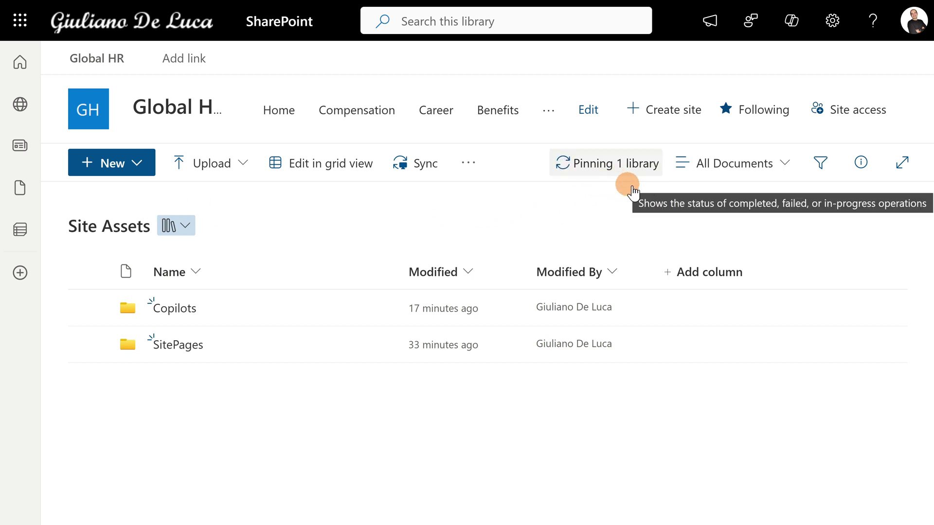
left_click(833, 22)
left_click(727, 165)
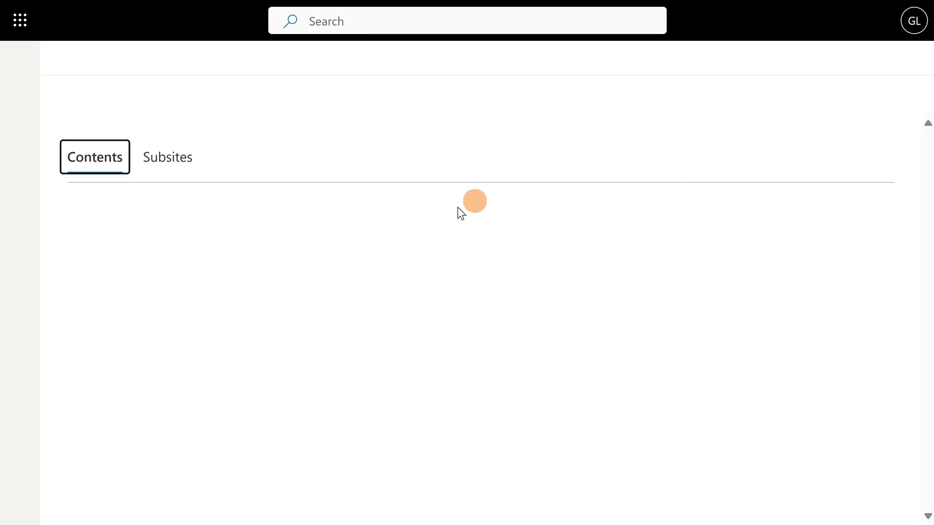
Step: In Documents, select FAQ agent.agent and choose Move to from its actions menu
left_click(165, 348)
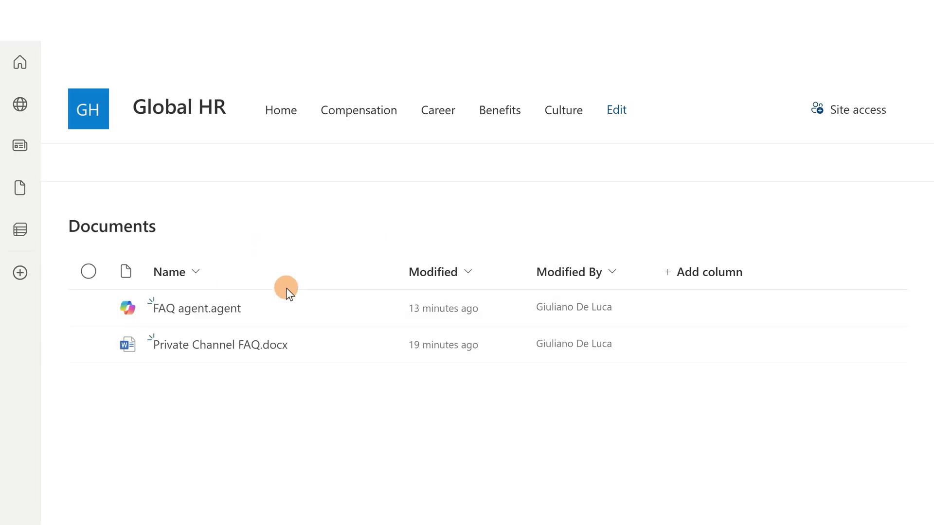
left_click(290, 307)
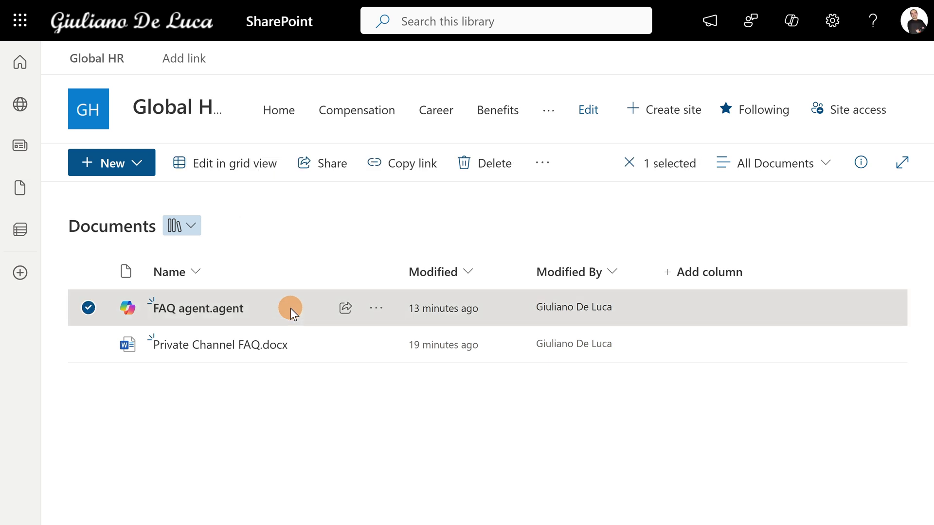
left_click(373, 309)
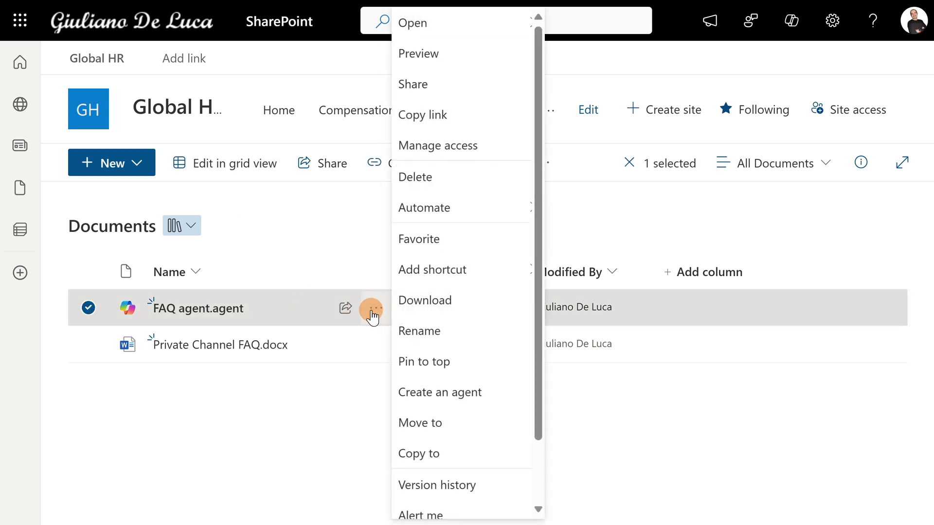
left_click(459, 297)
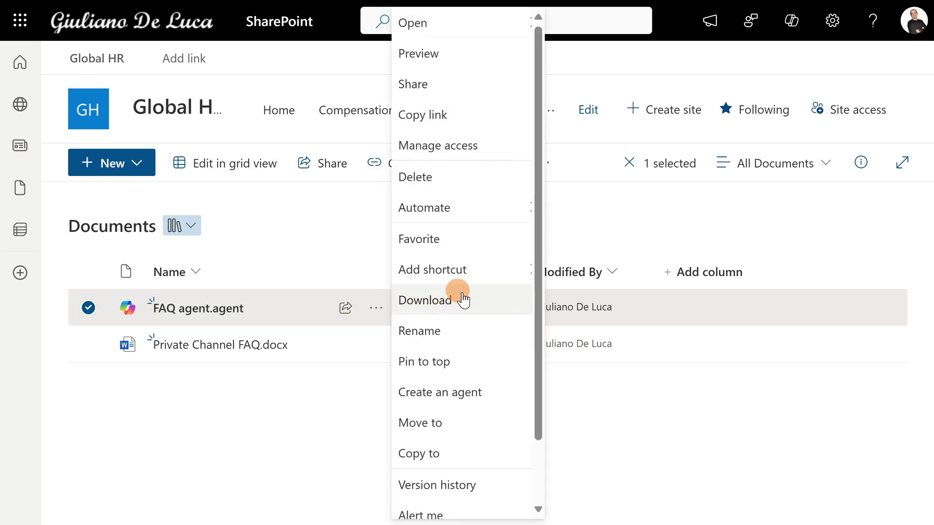
left_click(431, 422)
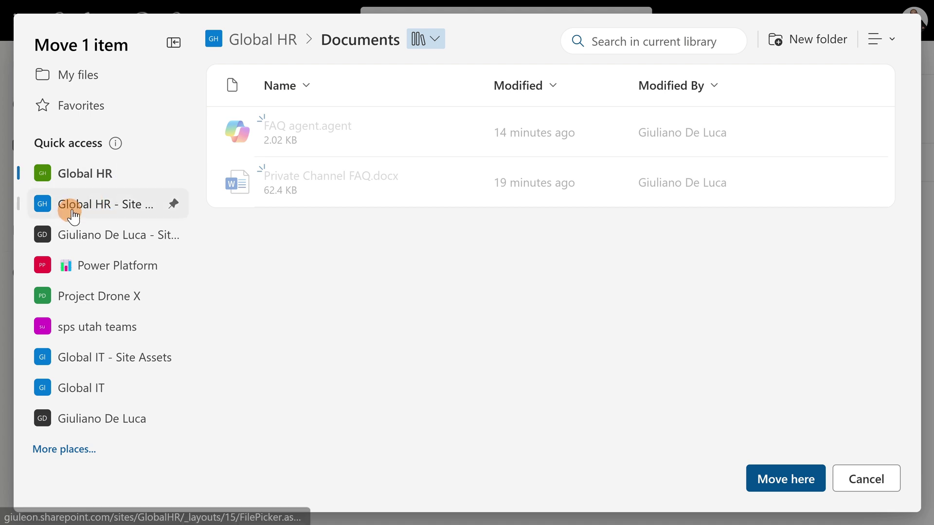
Step: Move FAQ agent.agent into Global HR - Site Assets > Copilots > Approved
left_click(127, 211)
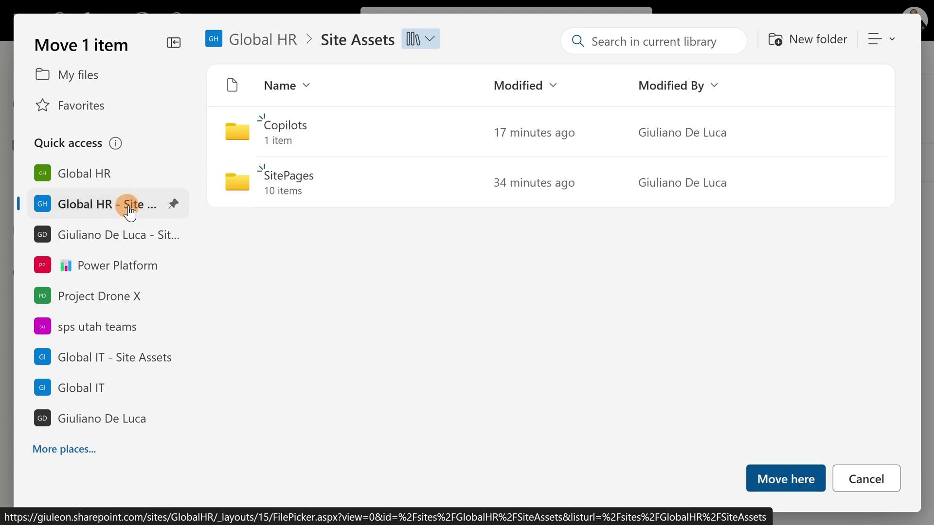
left_click(276, 129)
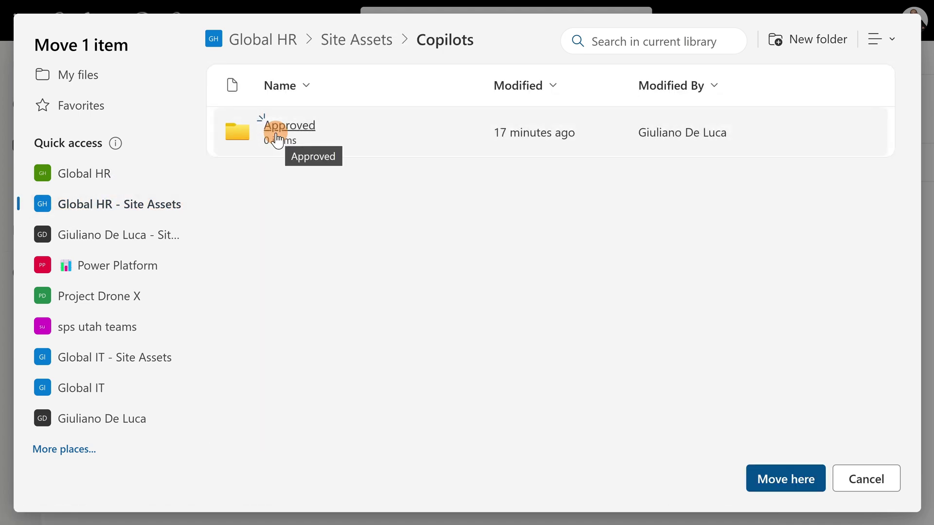
left_click(287, 126)
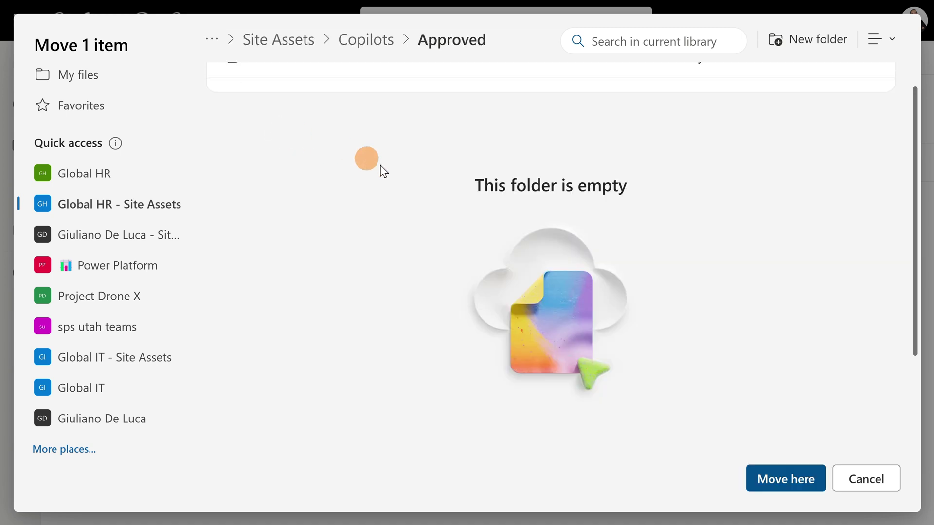
left_click(789, 481)
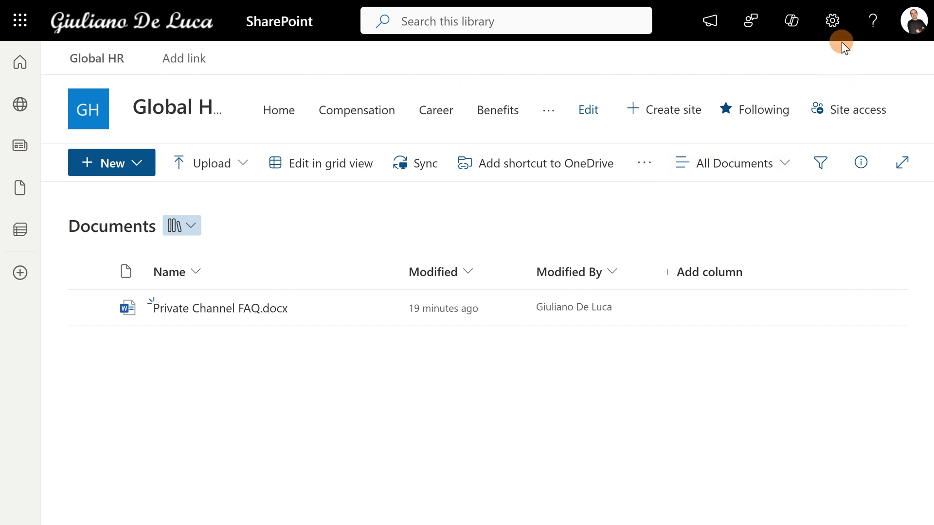
Step: Confirm FAQ agent.agent is in Site Assets > Copilots > Approved, then bring up Copilot from Site Assets
left_click(833, 22)
left_click(695, 165)
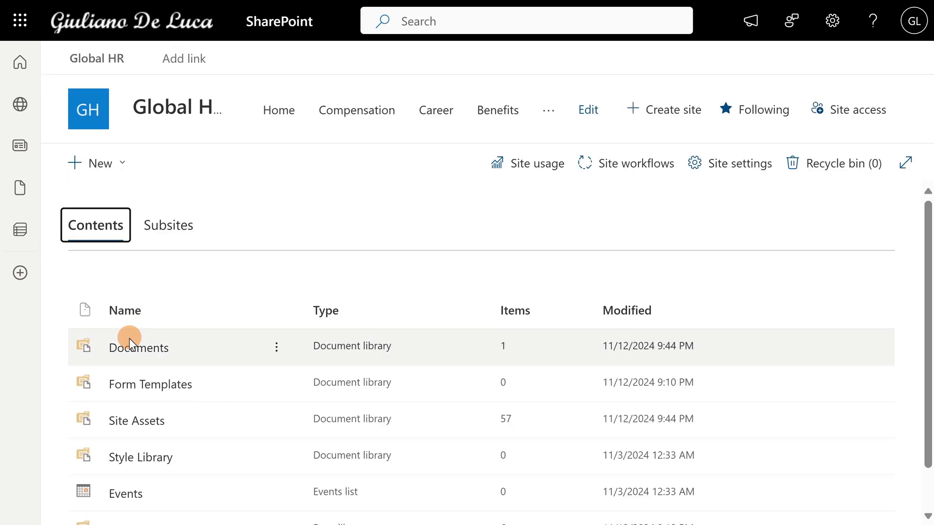
left_click(132, 428)
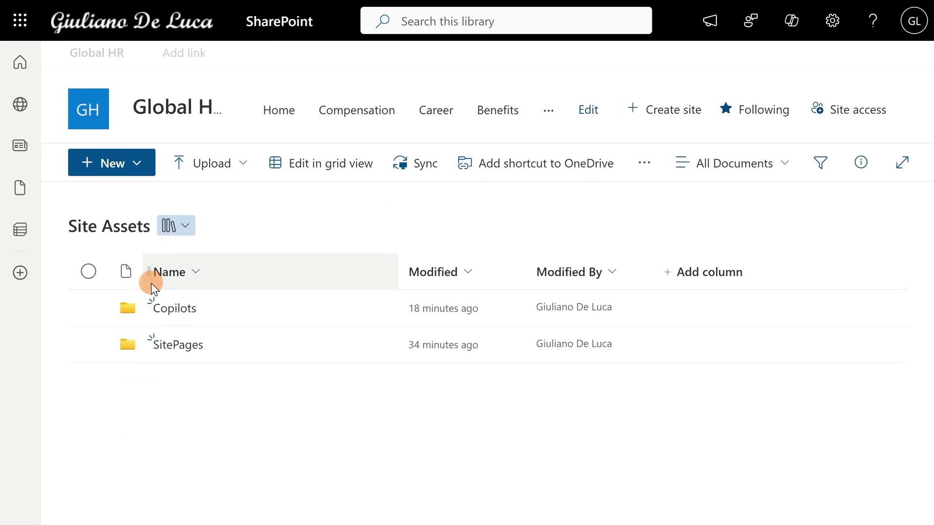
left_click(161, 306)
left_click(164, 308)
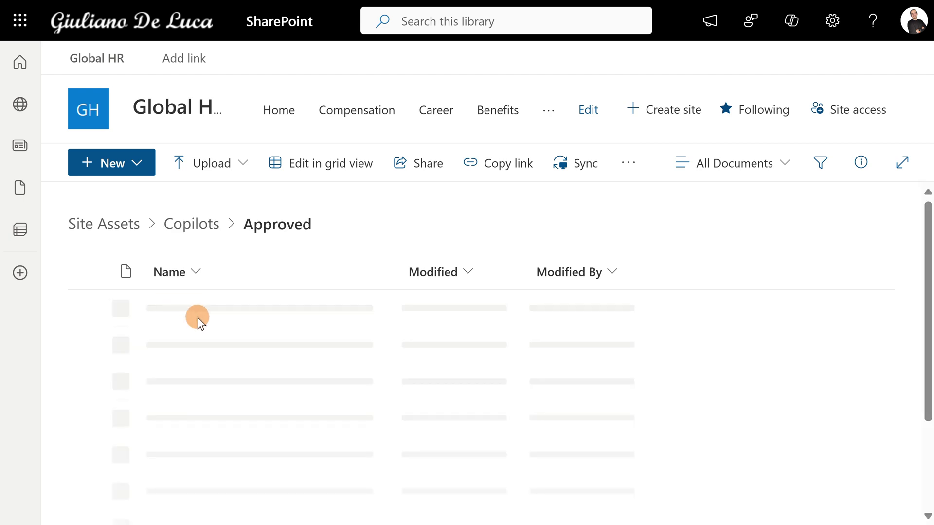
left_click(100, 223)
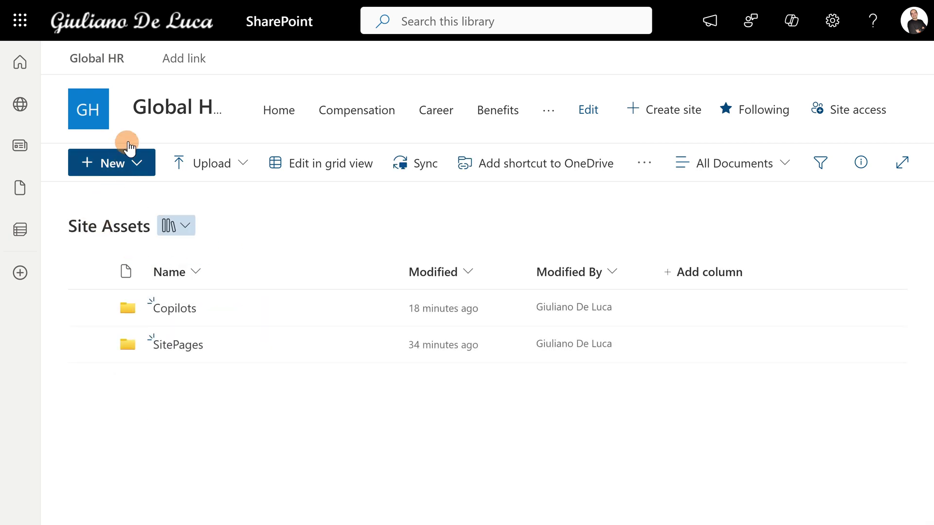
left_click(798, 26)
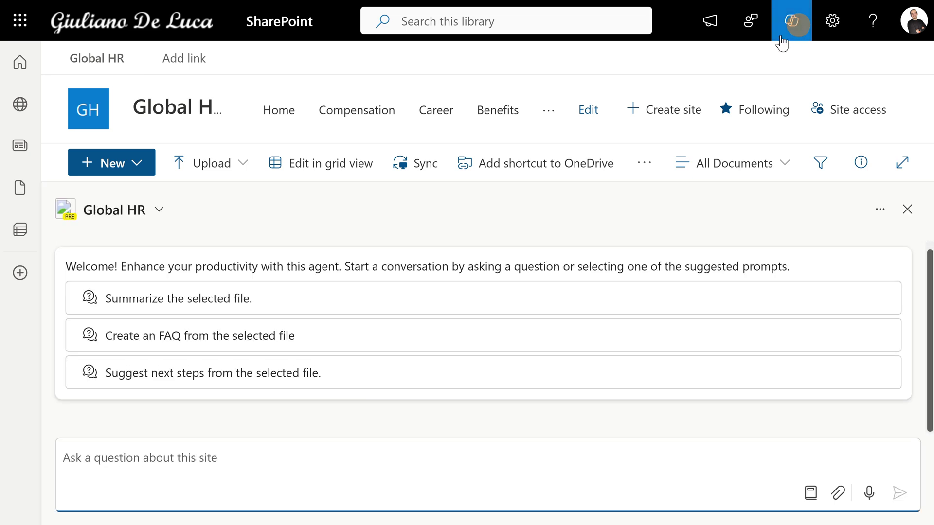
Step: Show the Copilot agent list with Global HR, FAQ agent and Documents agent, checking FAQ agent's approved badge
left_click(881, 212)
left_click(162, 212)
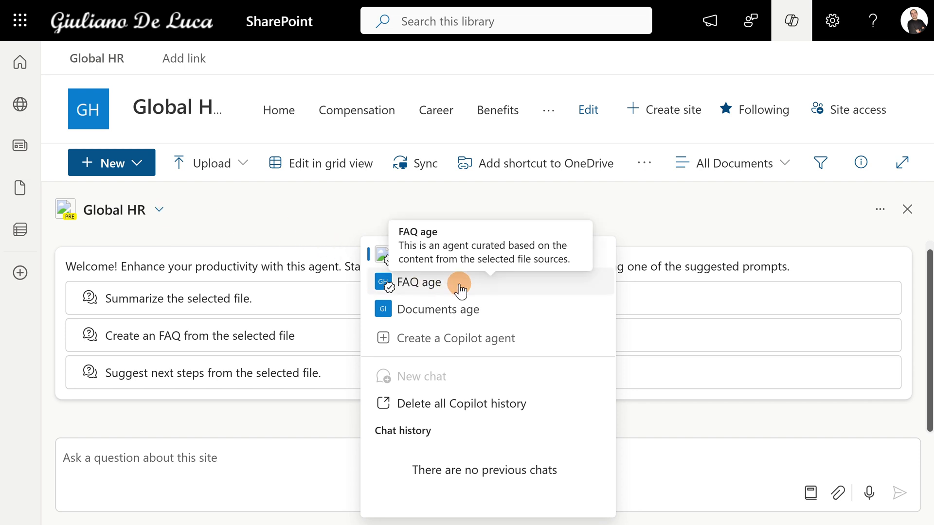
mouse_move(390, 290)
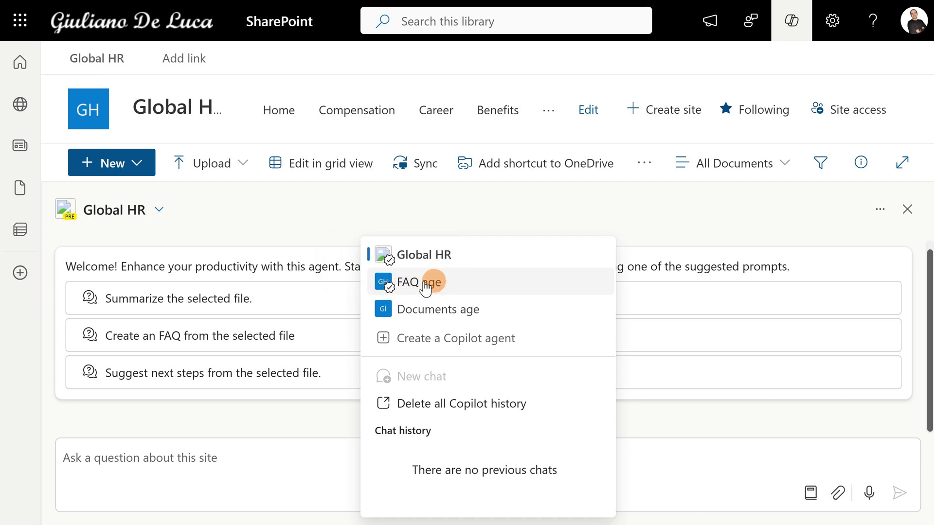
mouse_move(388, 291)
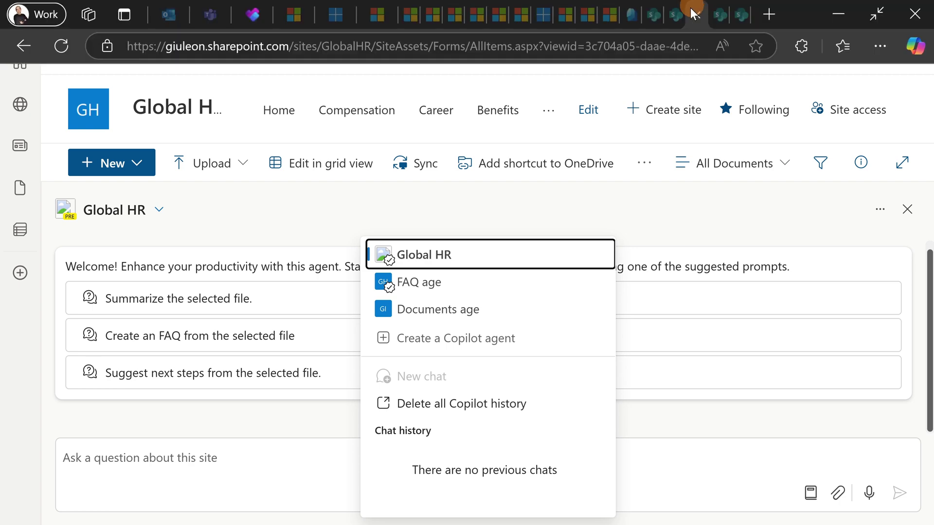
Step: Browse the admin center's Active sites table, then return to the Global HR site's Copilot agent list
left_click(661, 13)
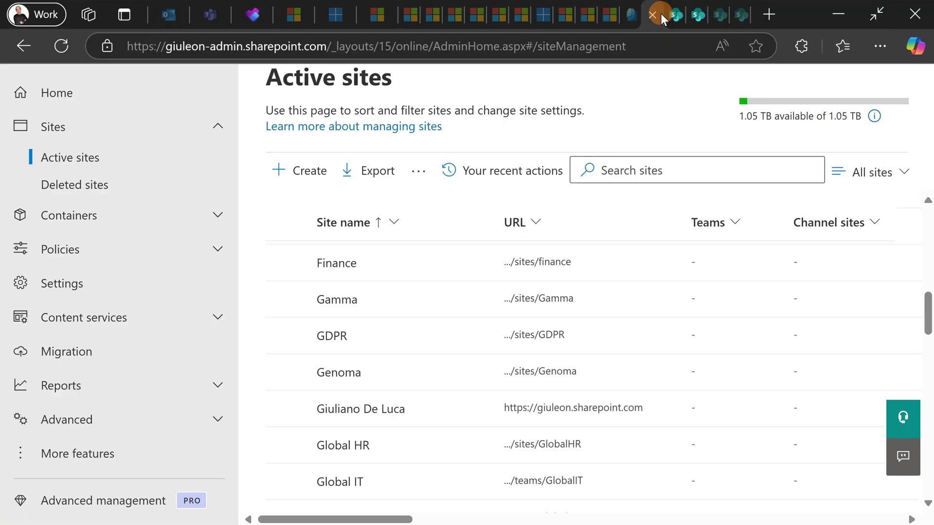
scroll(421, 338, "down", 4)
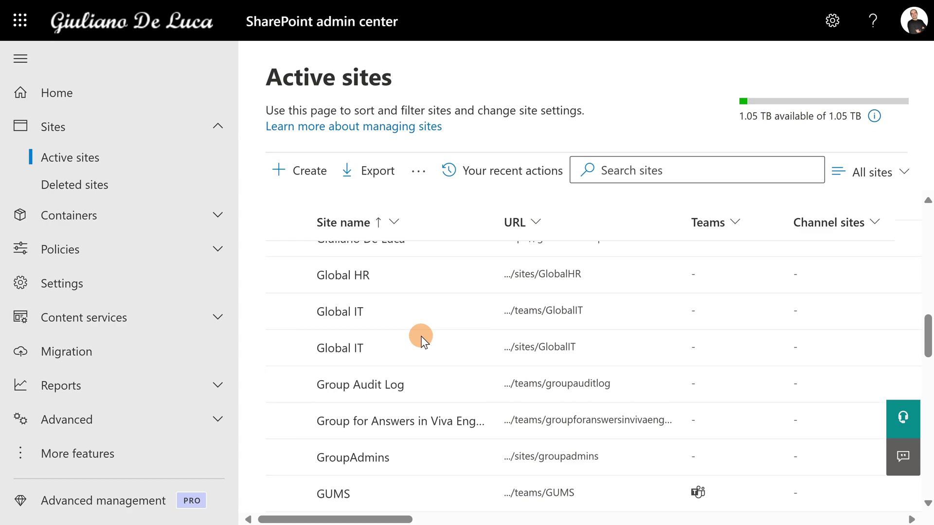
scroll(421, 339, "down", 2)
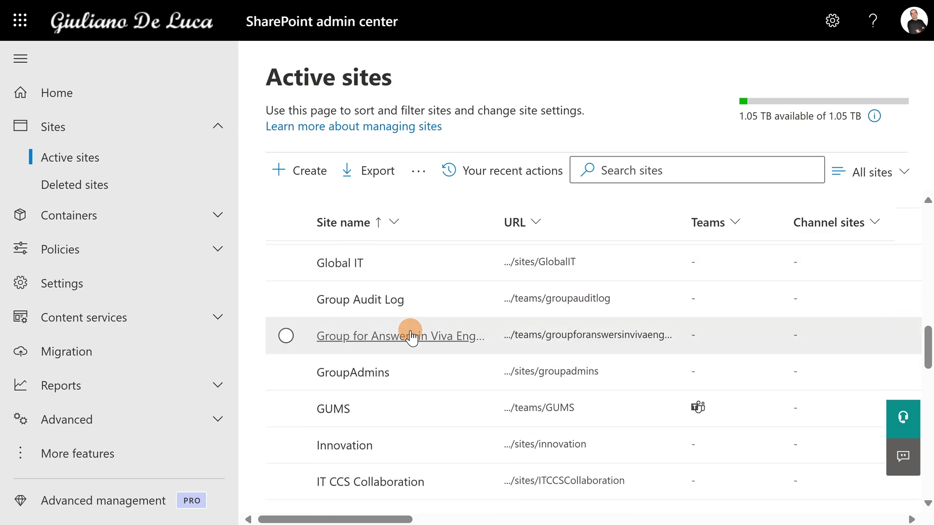
scroll(410, 335, "up", 8)
scroll(411, 335, "up", 4)
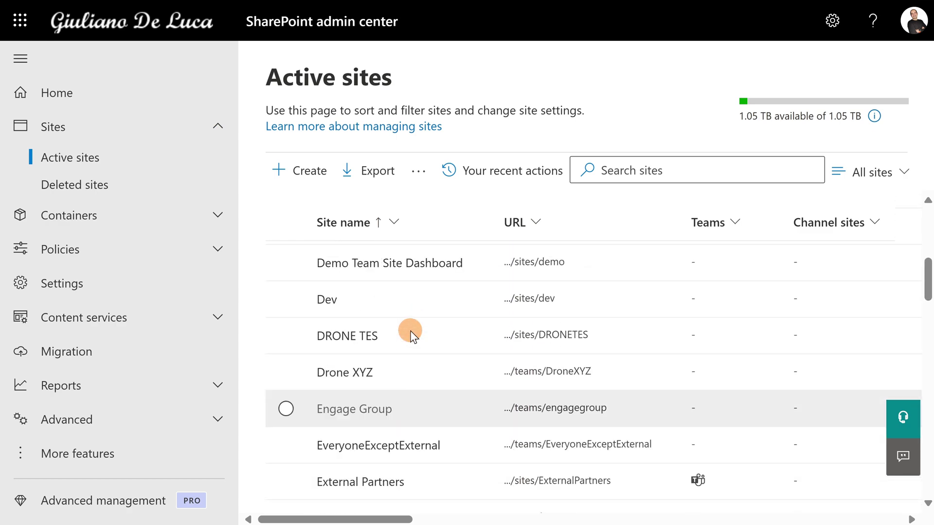
scroll(411, 335, "down", 6)
scroll(411, 334, "down", 9)
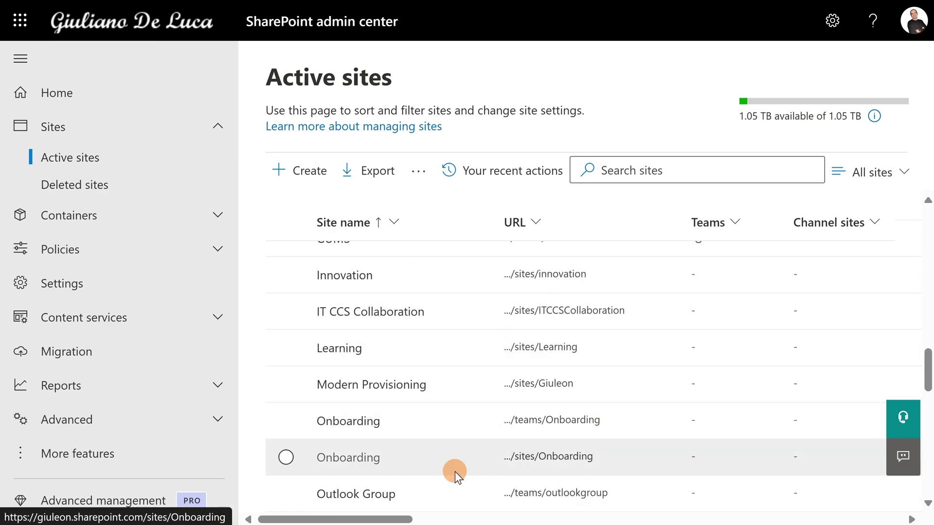
mouse_move(392, 519)
left_mouse_down()
mouse_move(713, 519)
mouse_move(378, 518)
left_mouse_up()
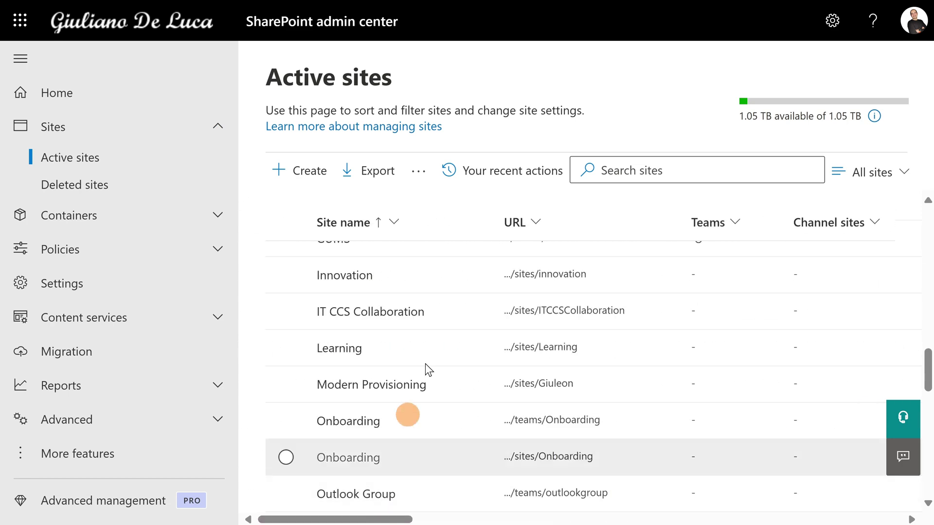
mouse_move(659, 1)
left_click(693, 11)
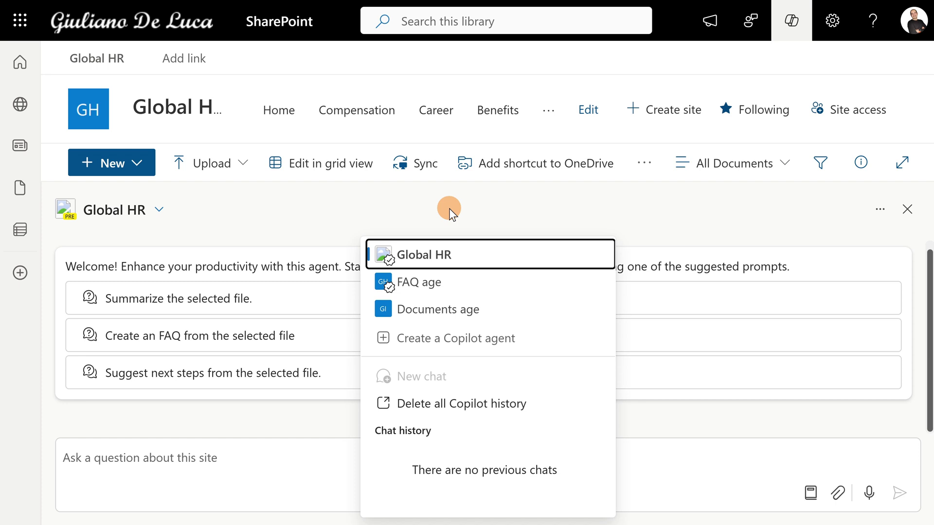
Step: Select FAQ agent as the active Copilot agent and view its Share, Edit, About and site-default options
key("Down")
key("Return")
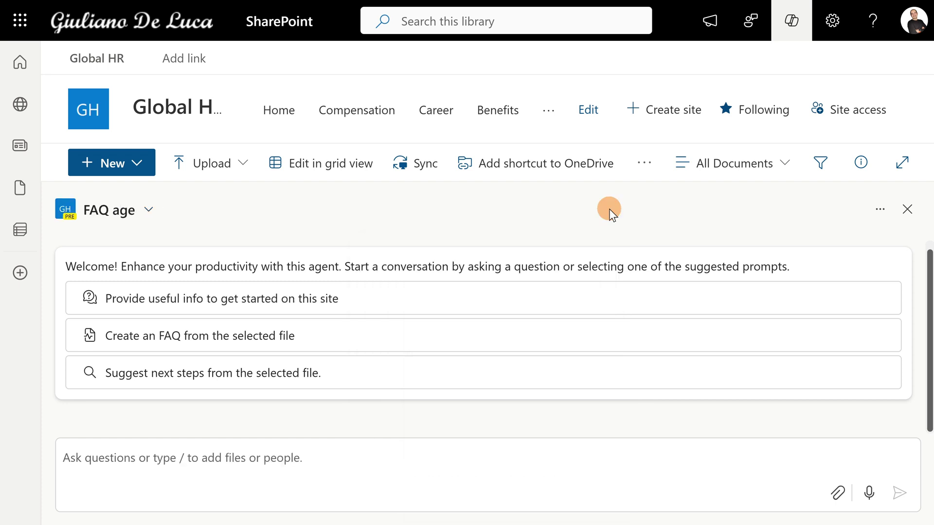
left_click(875, 212)
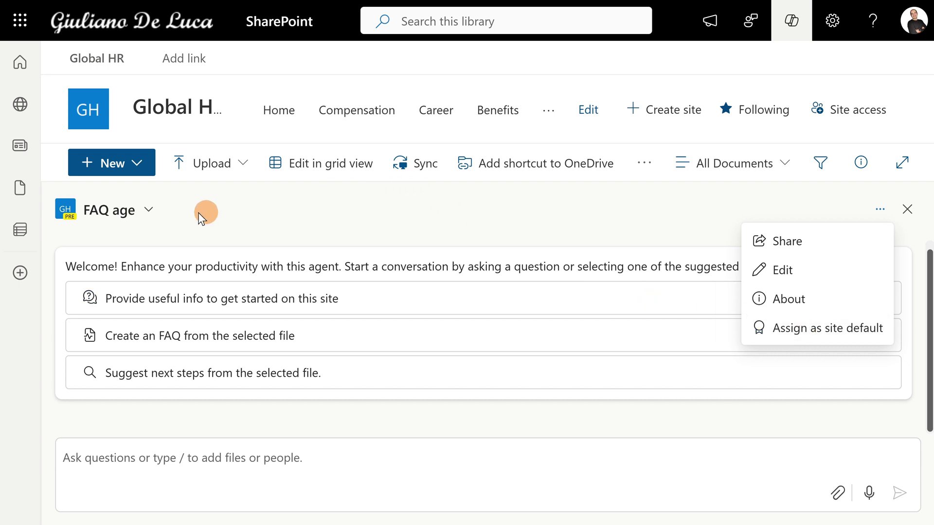
left_click(152, 212)
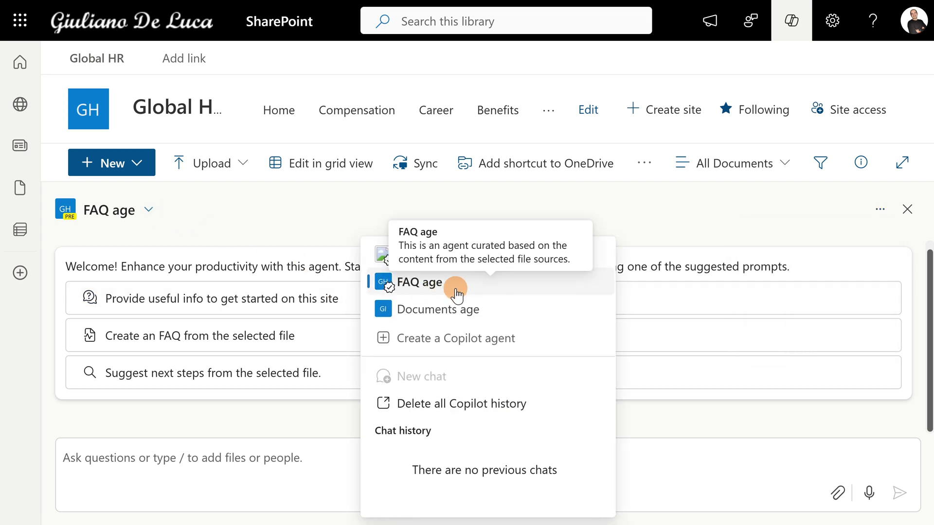
left_click(403, 282)
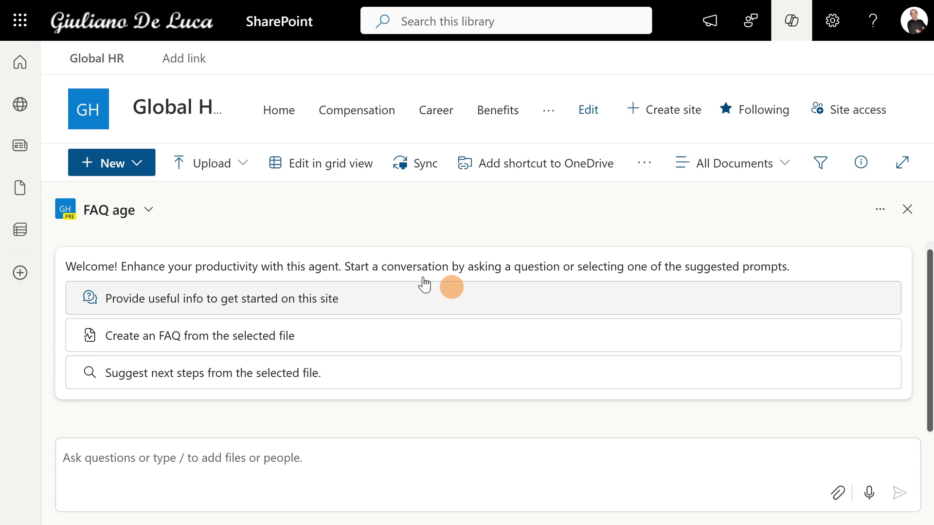
left_click(154, 211)
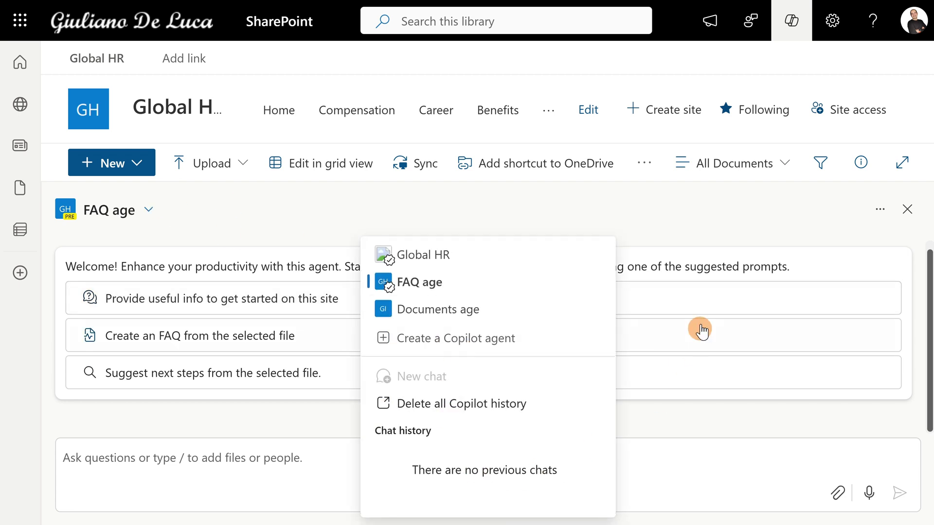
left_click(719, 217)
left_click(869, 217)
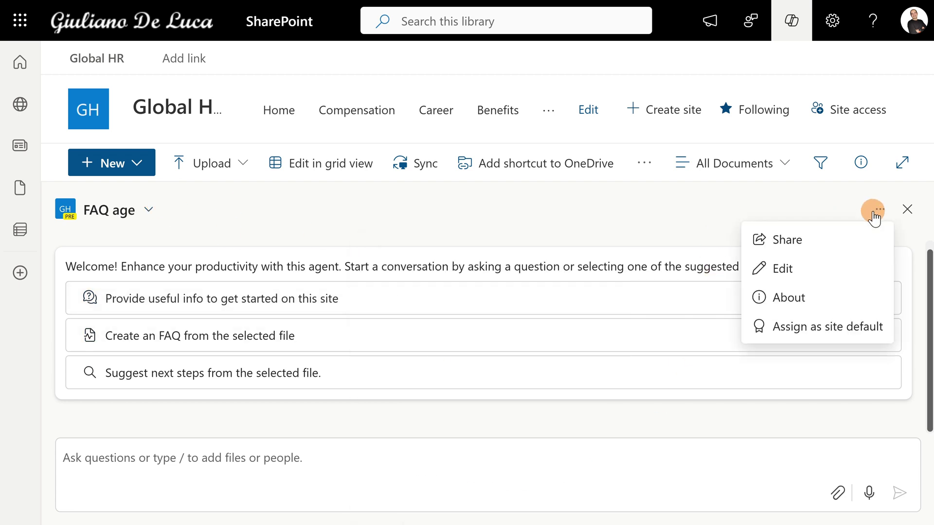
Step: Review the FAQ agent's Edit panel and the Copilot Studio advanced customization notice, then close the editor
left_click(777, 268)
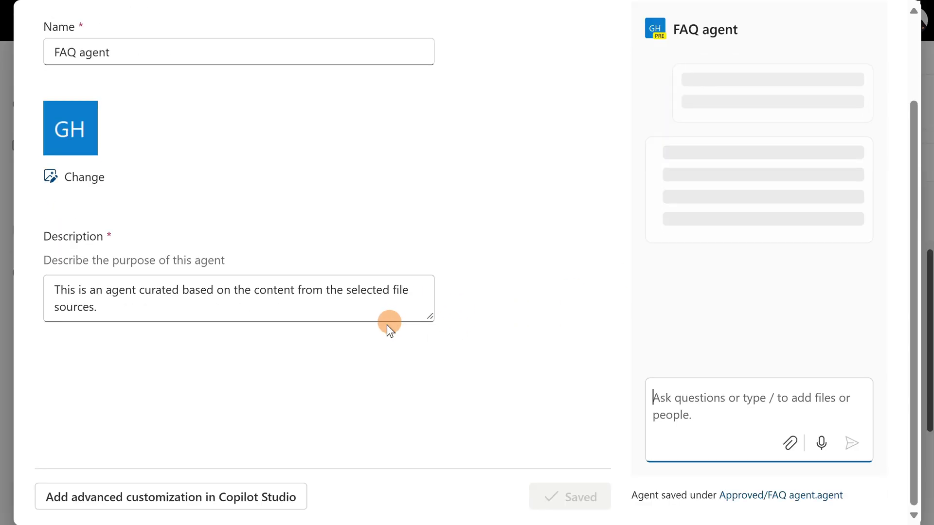
scroll(261, 459, "down", 2)
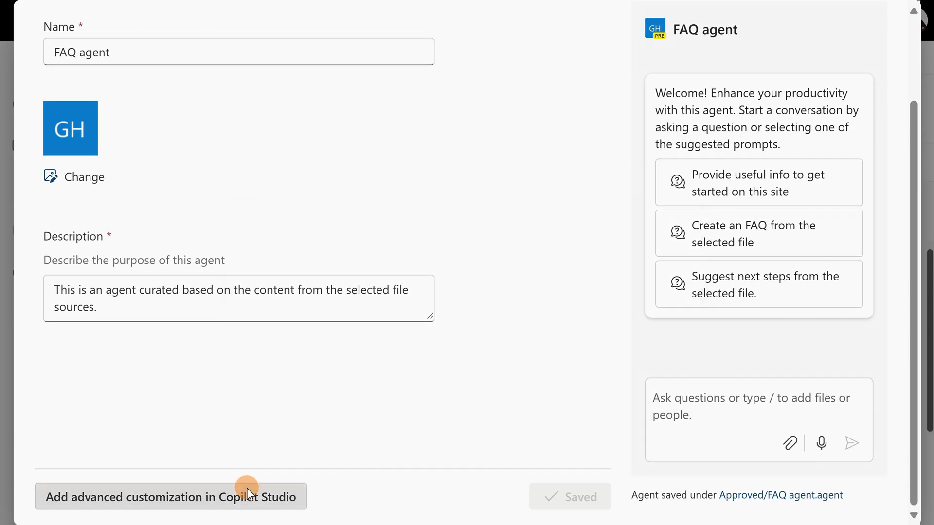
left_click(247, 487)
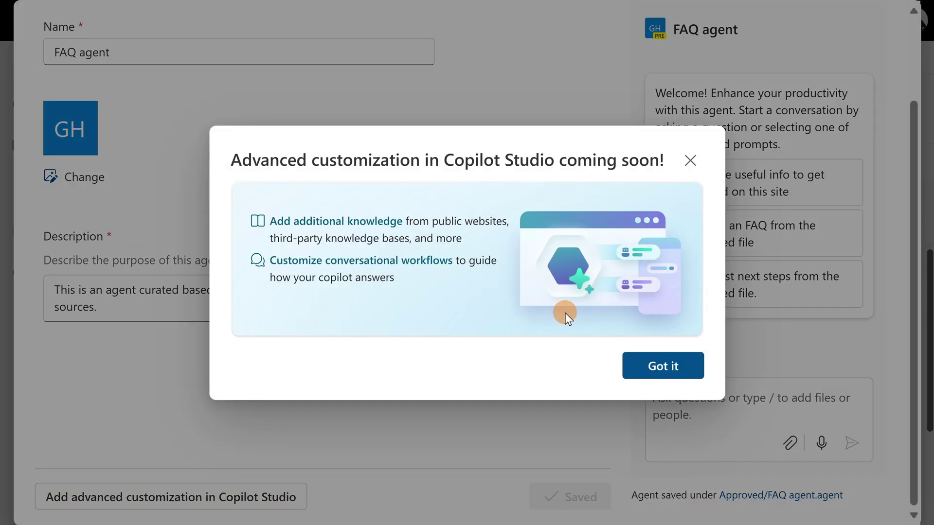
left_click(637, 366)
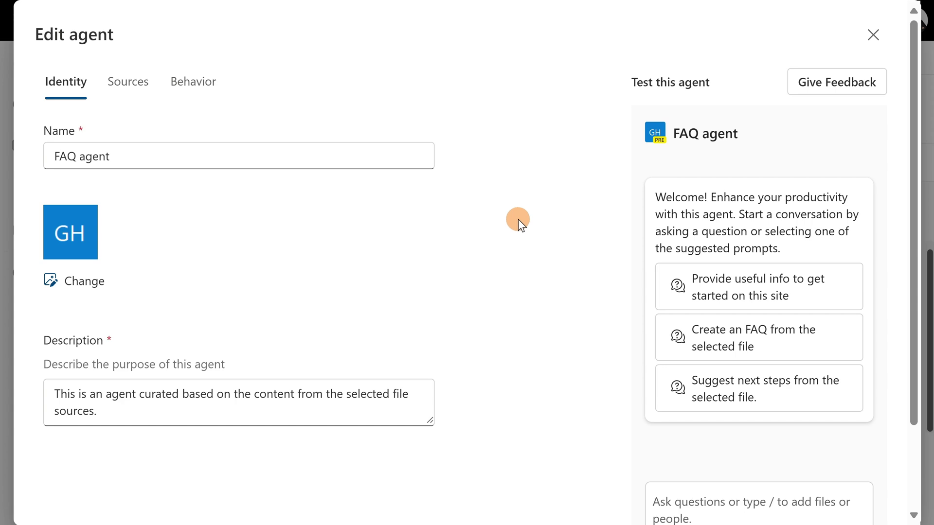
scroll(537, 208, "down", 2)
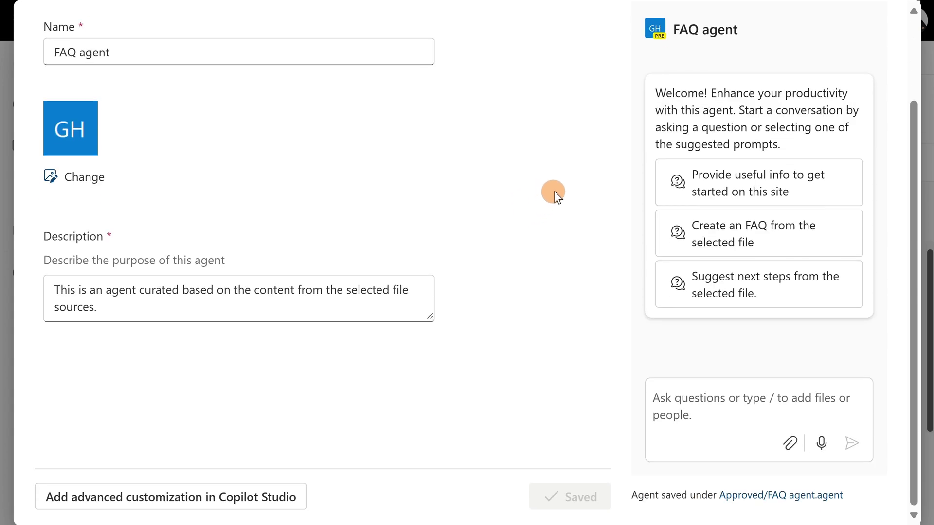
scroll(552, 192, "up", 2)
left_click(873, 35)
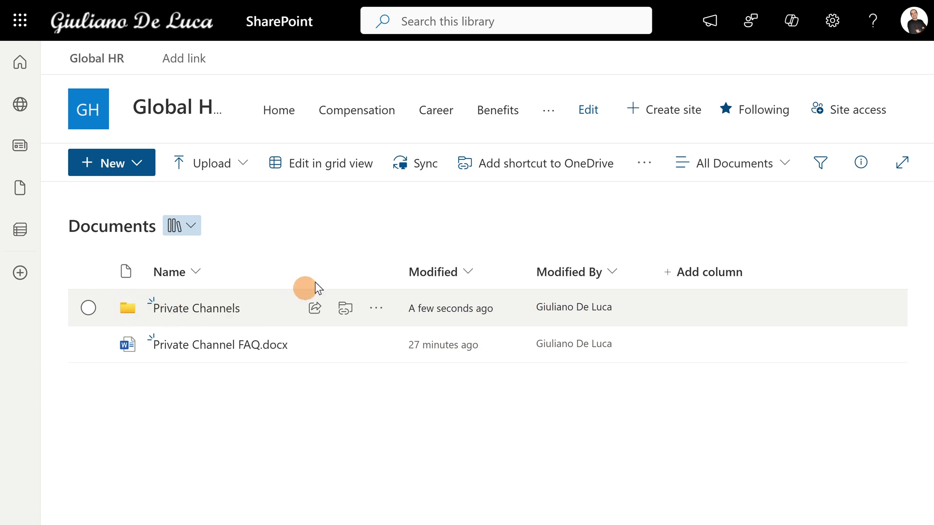
left_click(645, 164)
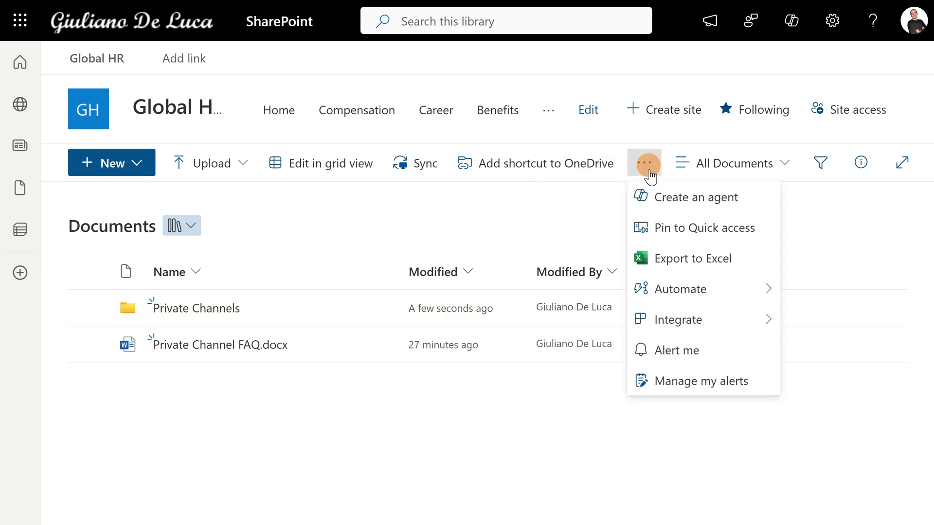
left_click(683, 196)
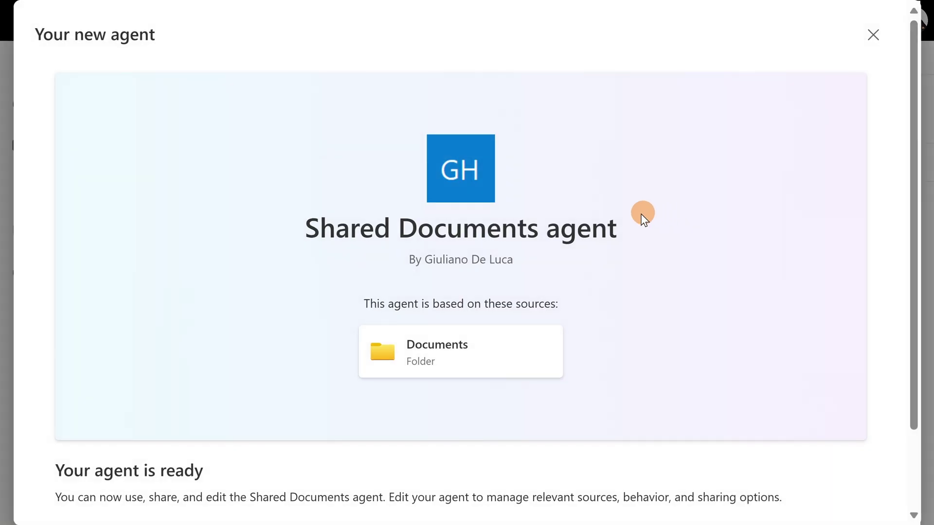
scroll(425, 352, "down", 2)
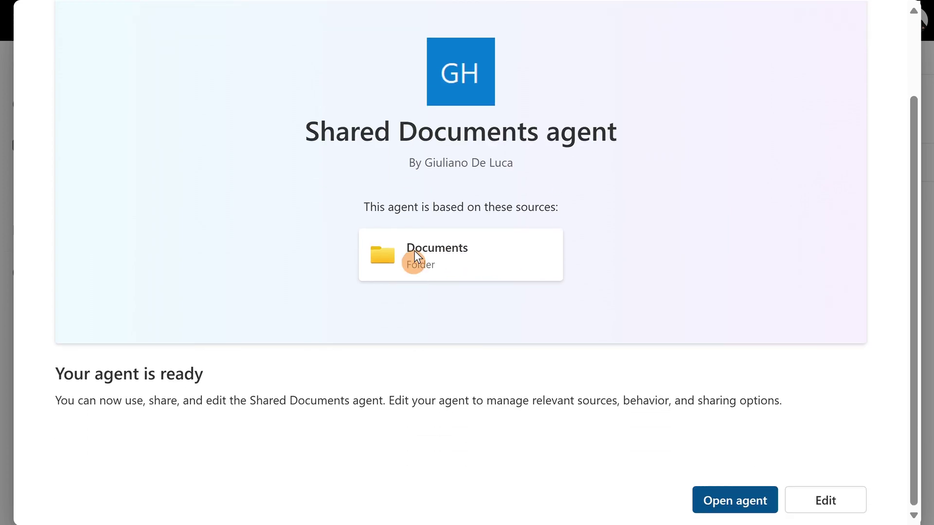
scroll(698, 314, "up", 2)
left_click(873, 35)
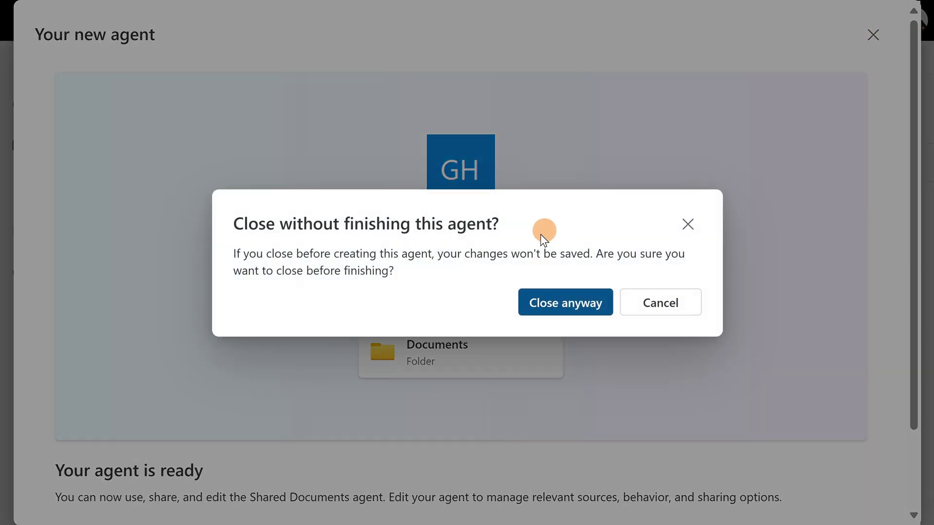
left_click(586, 316)
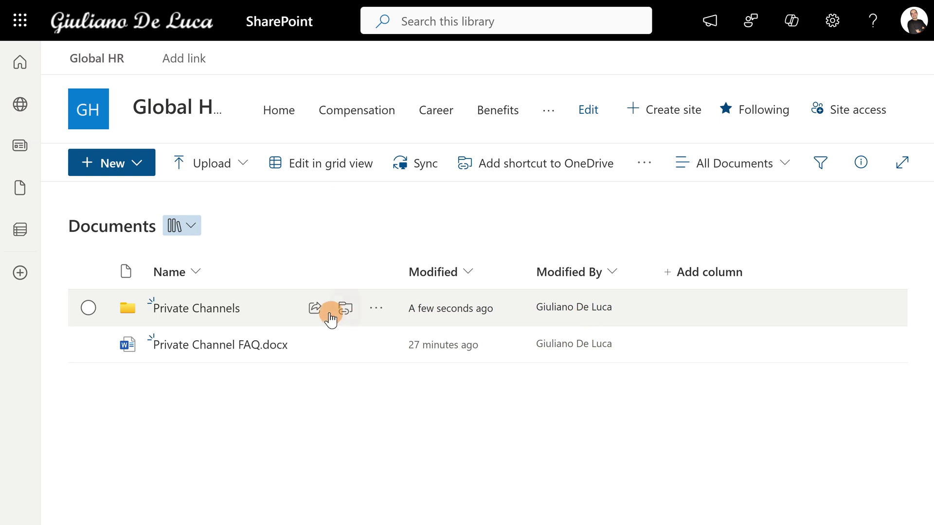
Step: Start creating an agent from the Private Channels folder, then discard it without saving
left_click(209, 309)
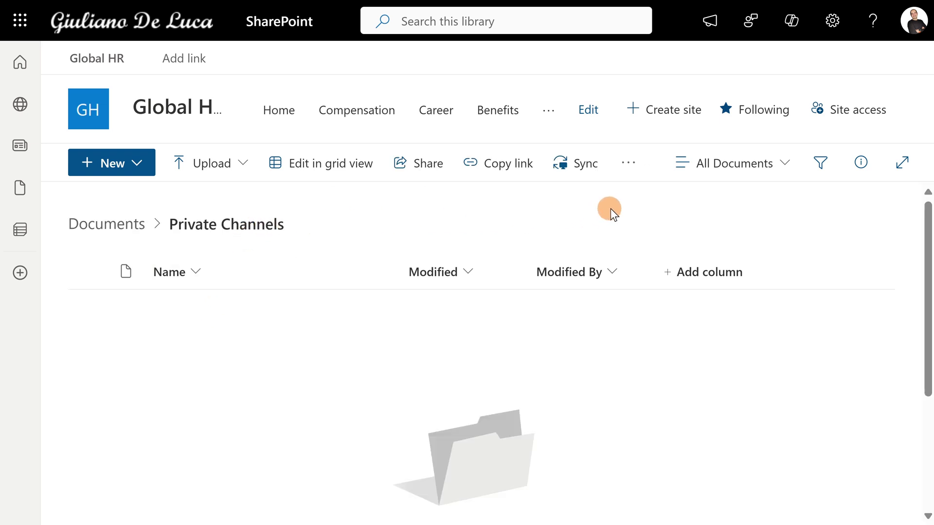
left_click(628, 166)
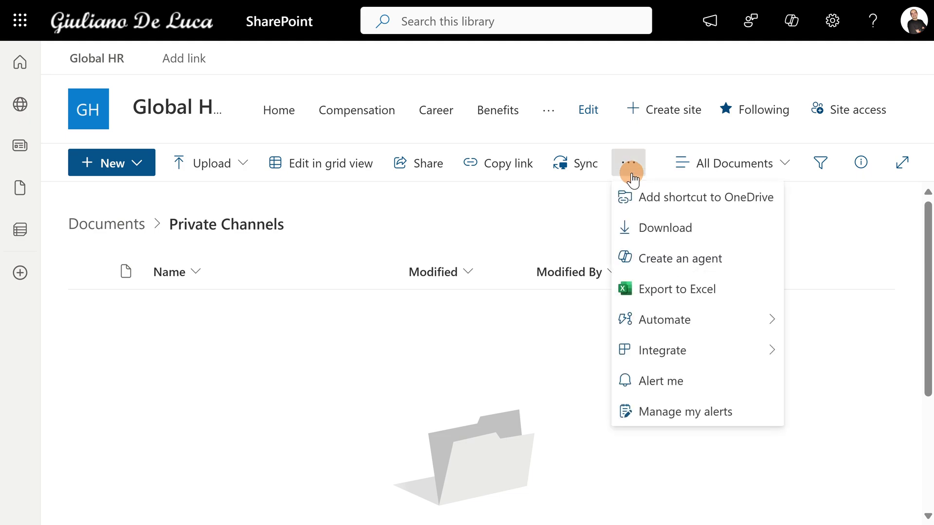
left_click(661, 257)
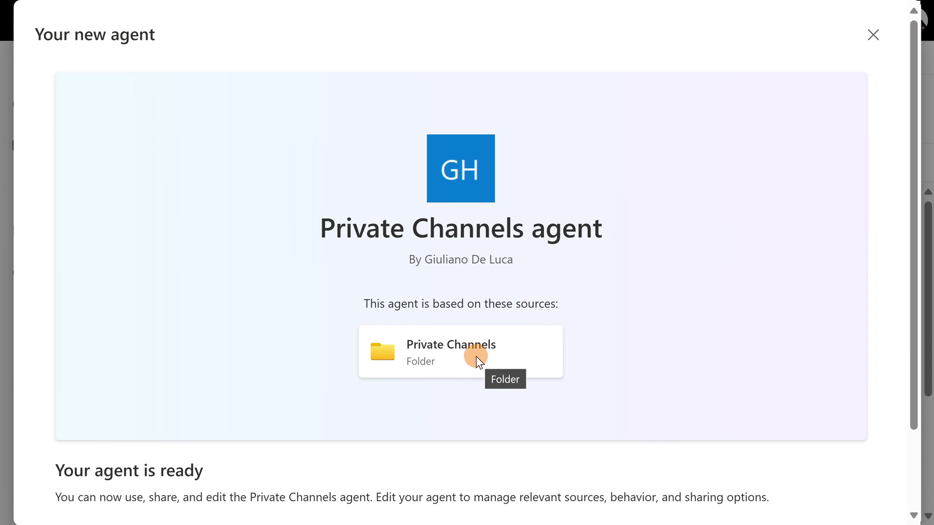
left_click(873, 35)
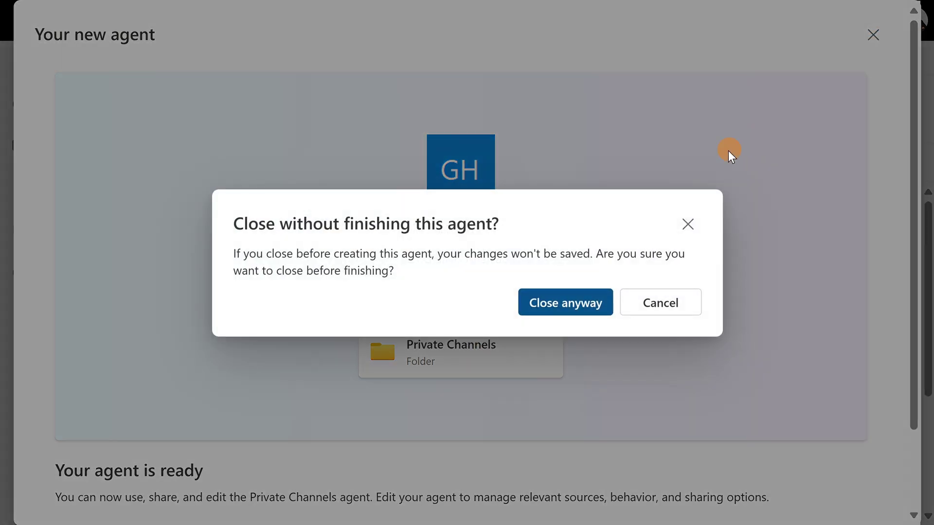
left_click(587, 309)
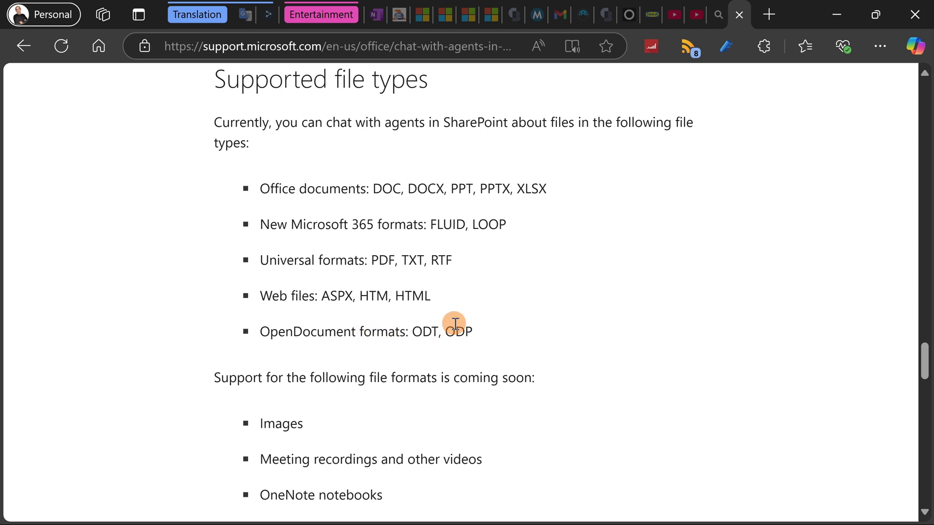
Step: Scroll the Microsoft Support article to its Supported file types list
scroll(487, 322, "down", 2)
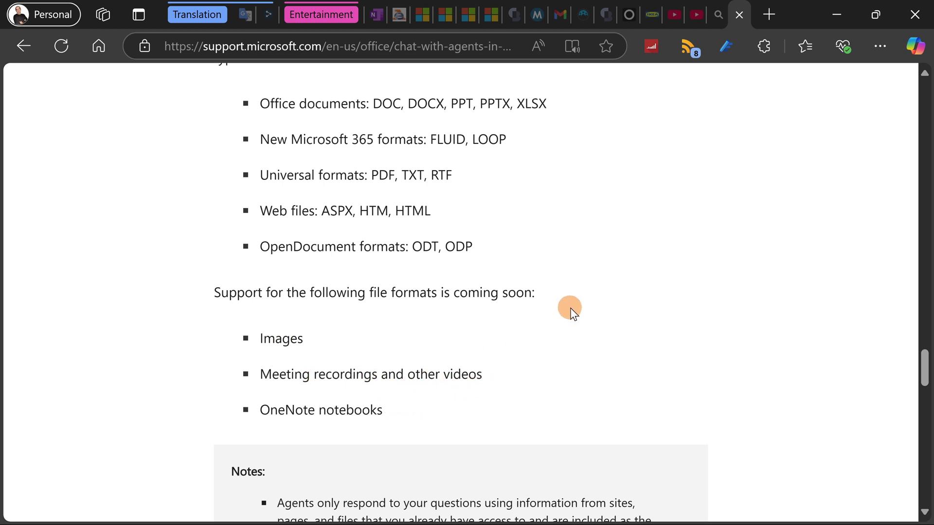
scroll(572, 311, "up", 2)
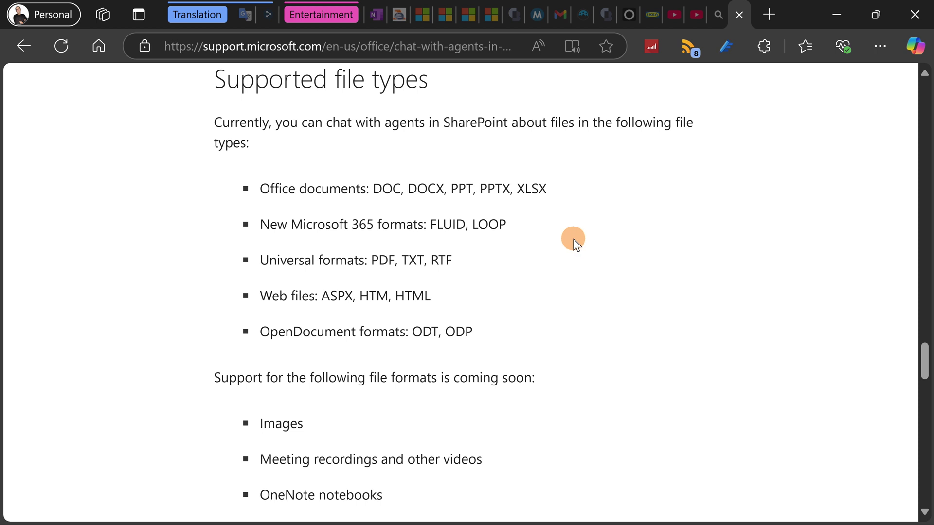